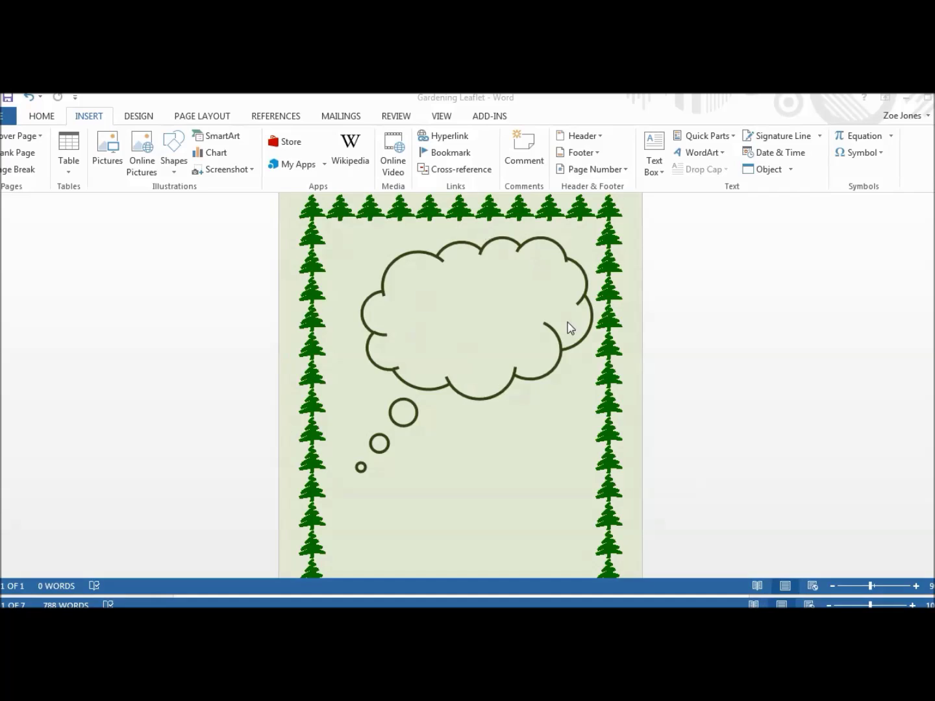
# - Insert a Simple Text Box of placeholder text inside the thought cloud and select it
pyautogui.click(89, 122)
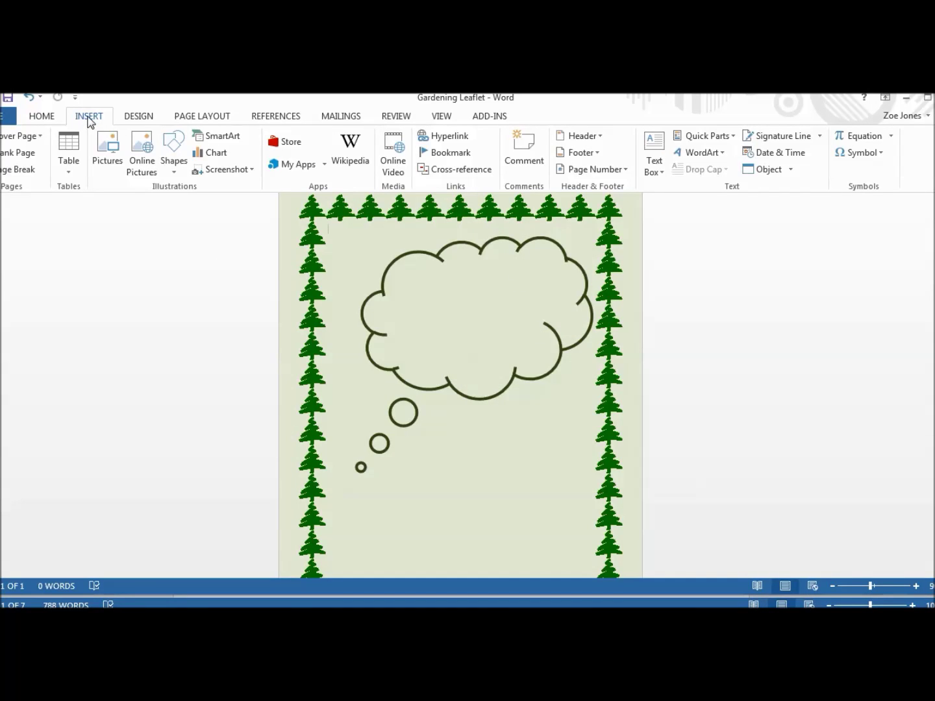
pyautogui.click(660, 172)
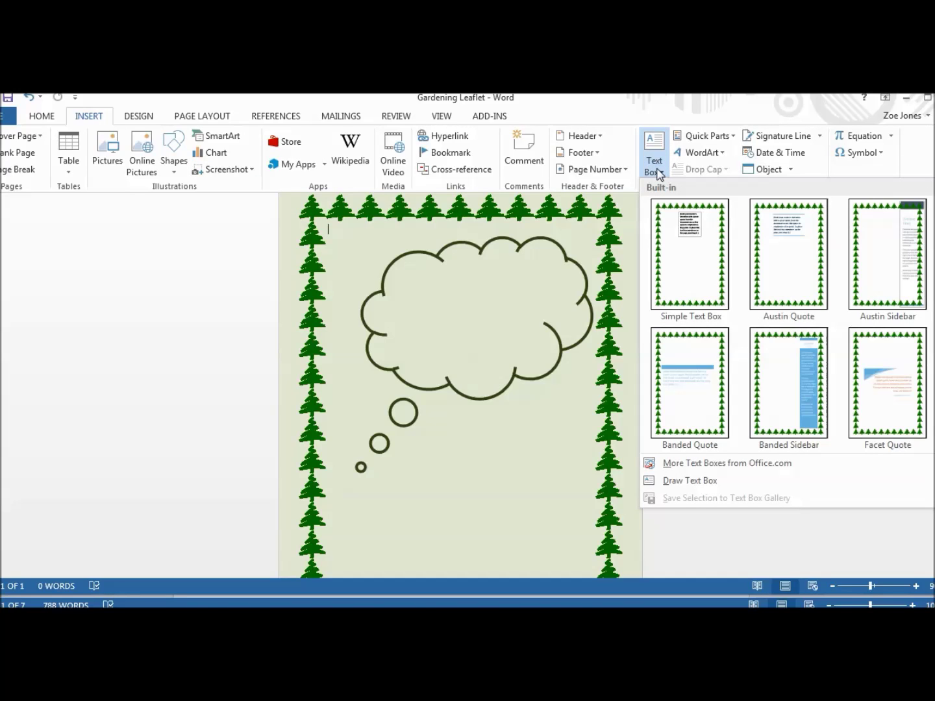
pyautogui.click(696, 256)
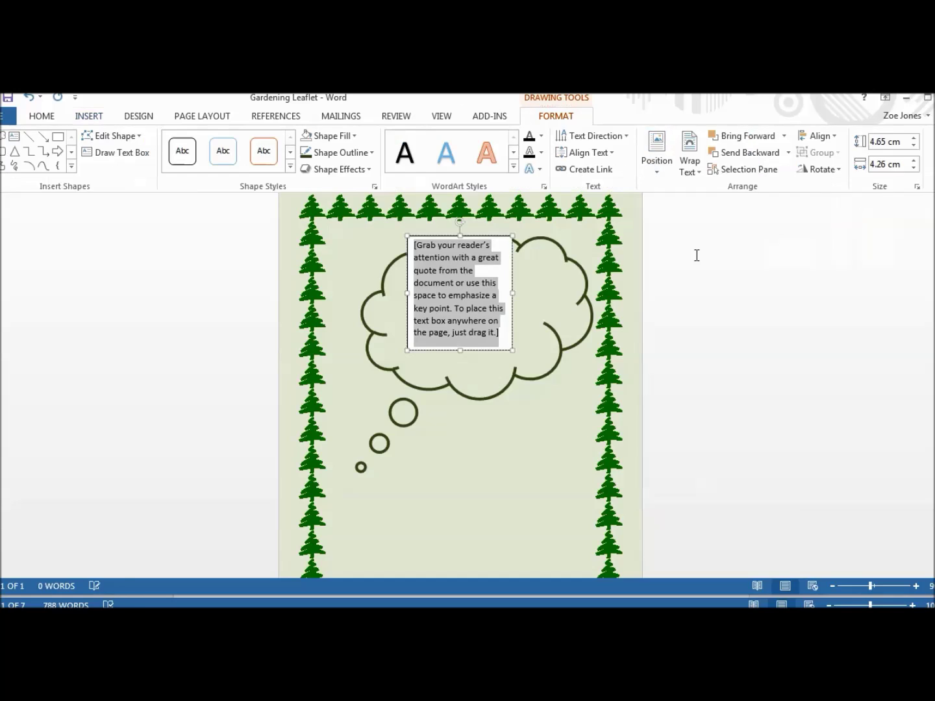
pyautogui.click(495, 235)
# - Move the text box into the cloud, resize it to 3.99 × 6.14 cm, and delete the placeholder text
pyautogui.moveTo(495, 235); pyautogui.dragTo(490, 265)
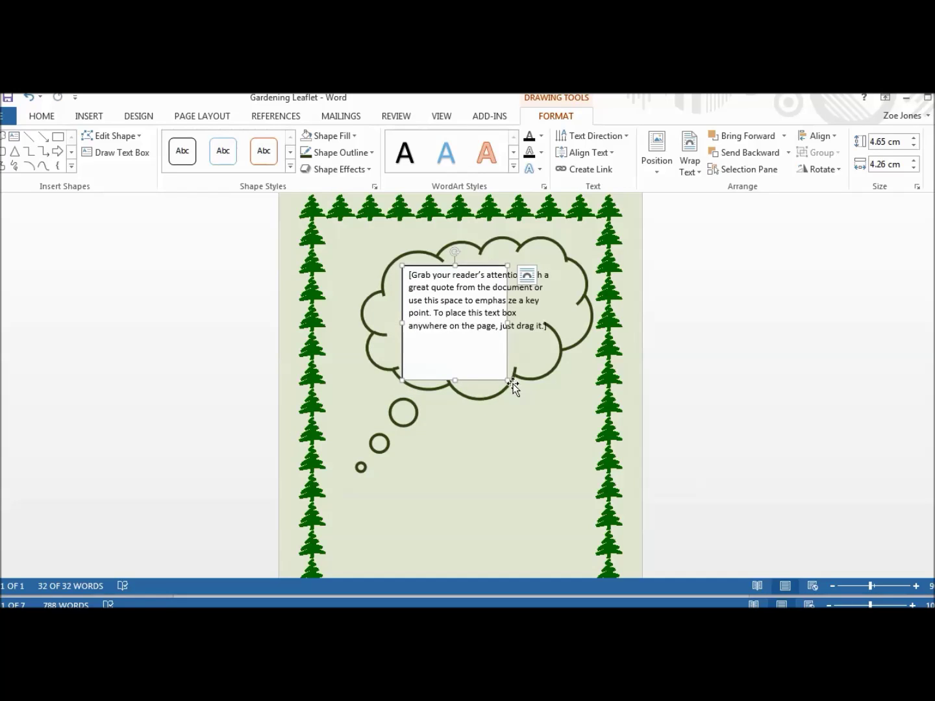
pyautogui.moveTo(505, 380); pyautogui.dragTo(553, 365)
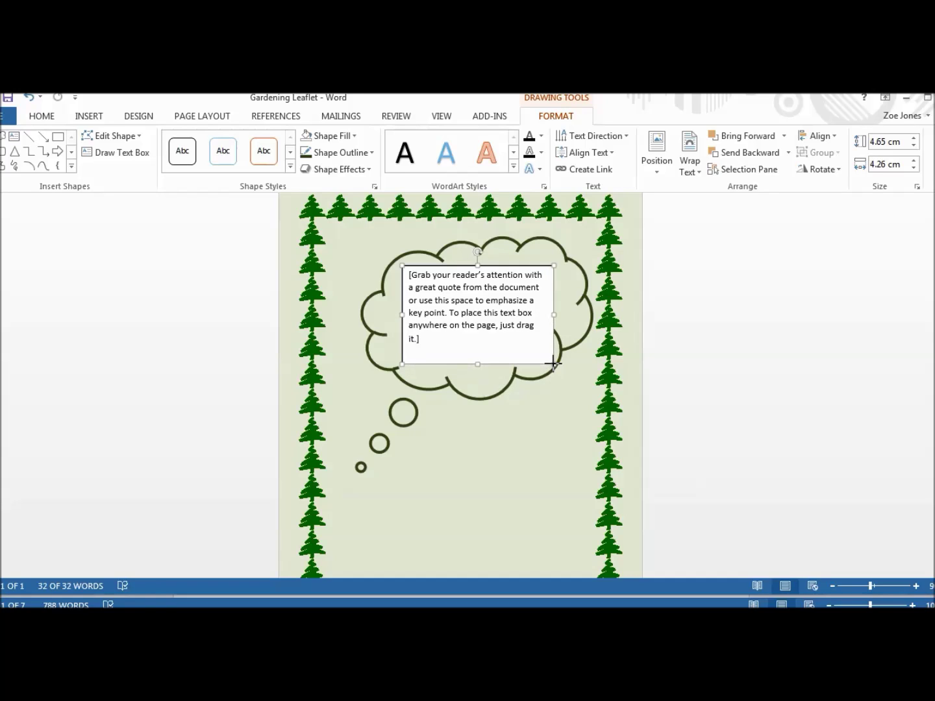
pyautogui.click(456, 335)
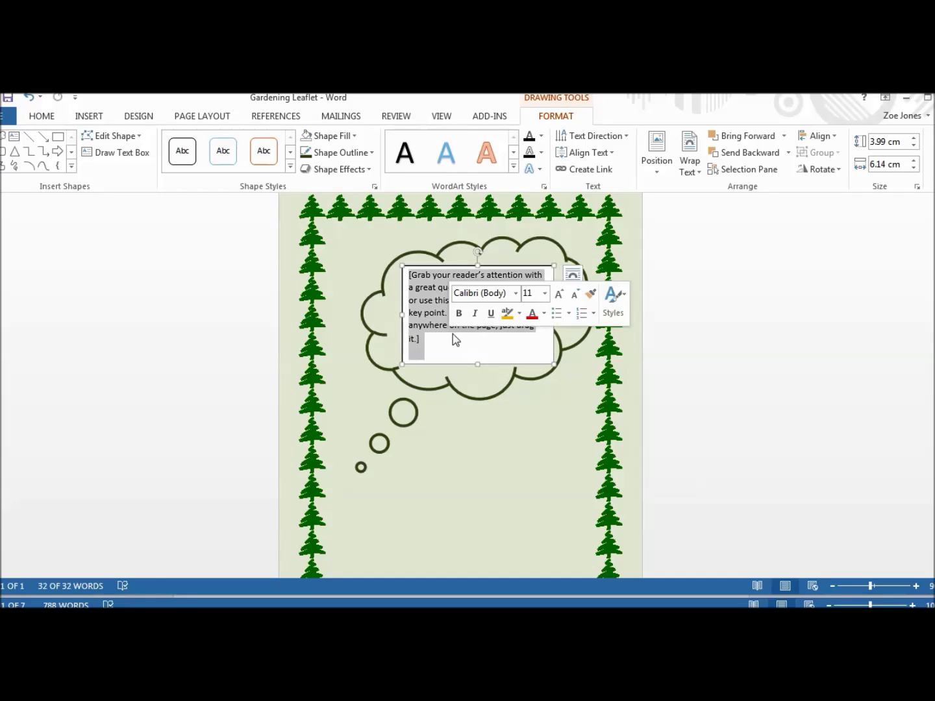
pyautogui.press('Delete')
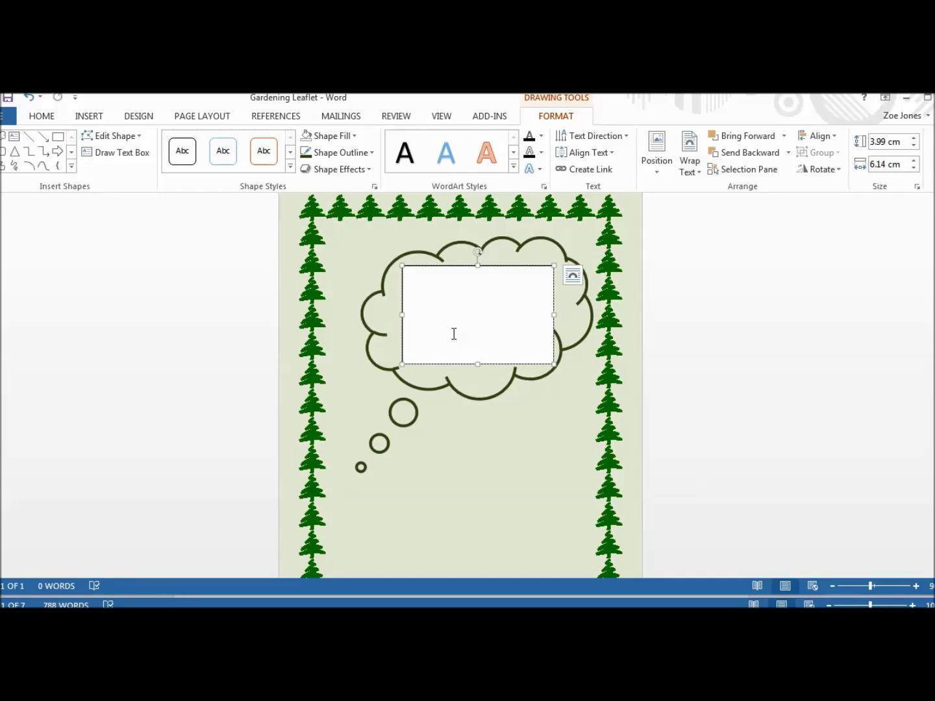
# - Type 'We need volunteers!!' into the empty text box and select it
pyautogui.write('We need volunteers!!')
pyautogui.moveTo(501, 278); pyautogui.dragTo(408, 276)
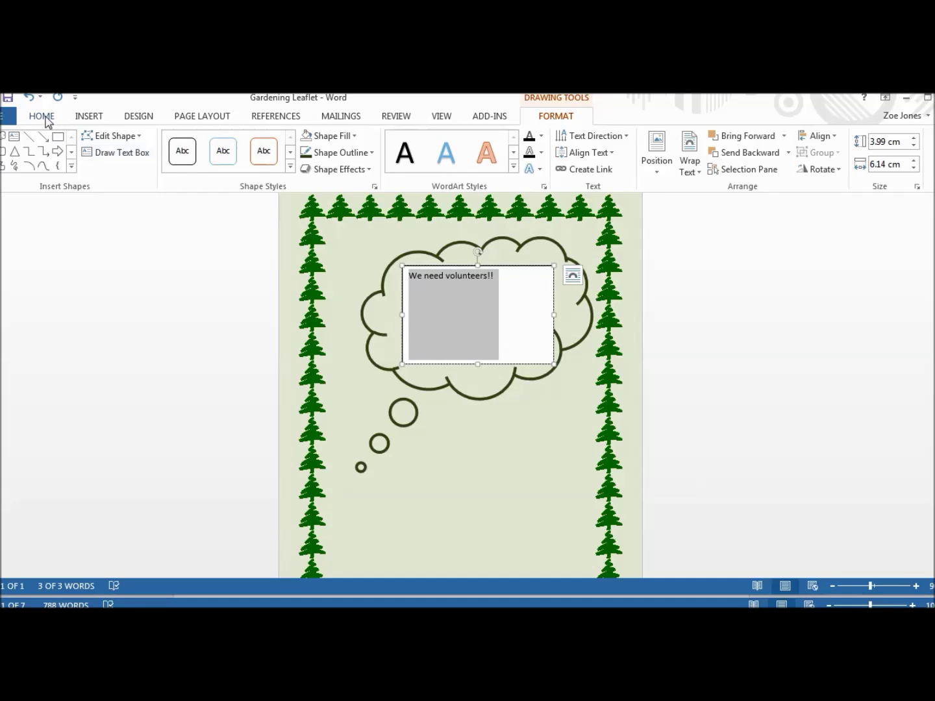
pyautogui.click(51, 118)
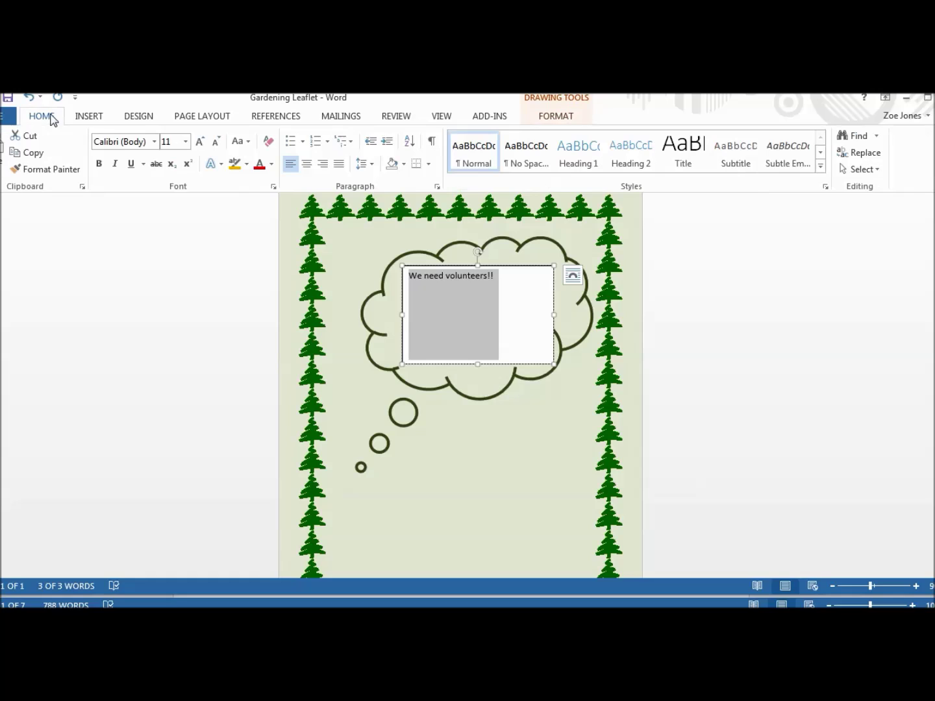
# - Format the 'We need volunteers!!' message as Kristen ITC at 28 pt
pyautogui.click(156, 141)
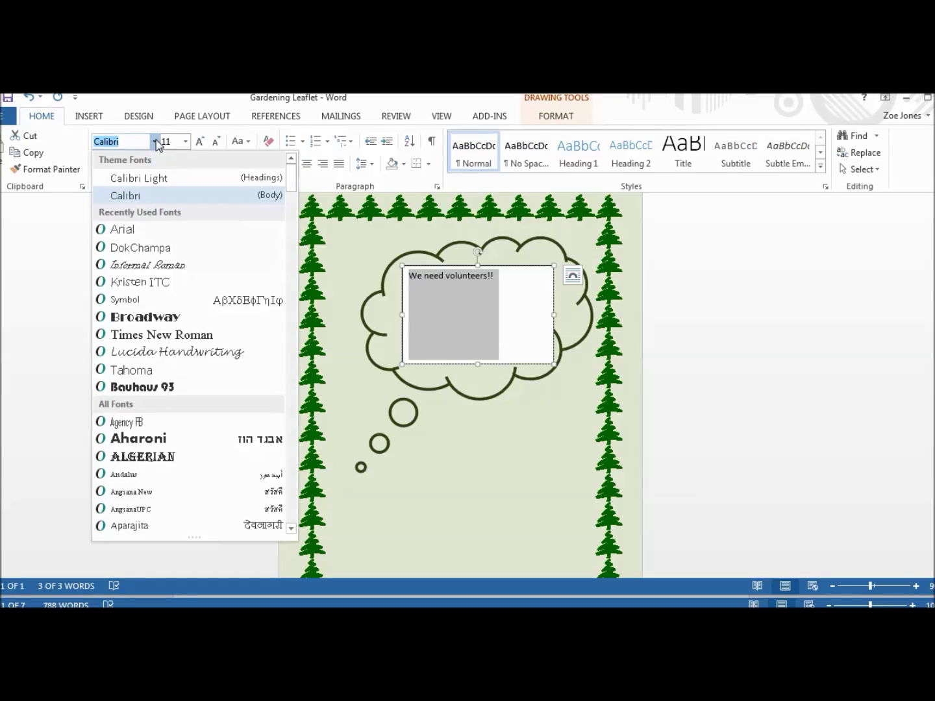
pyautogui.click(173, 284)
pyautogui.click(185, 142)
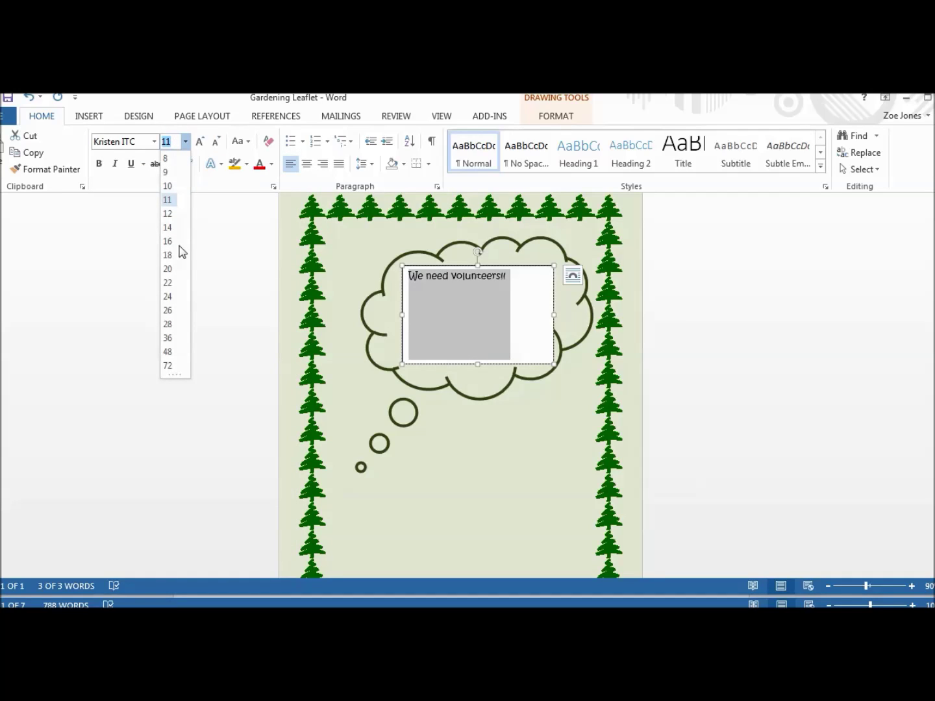
pyautogui.click(173, 329)
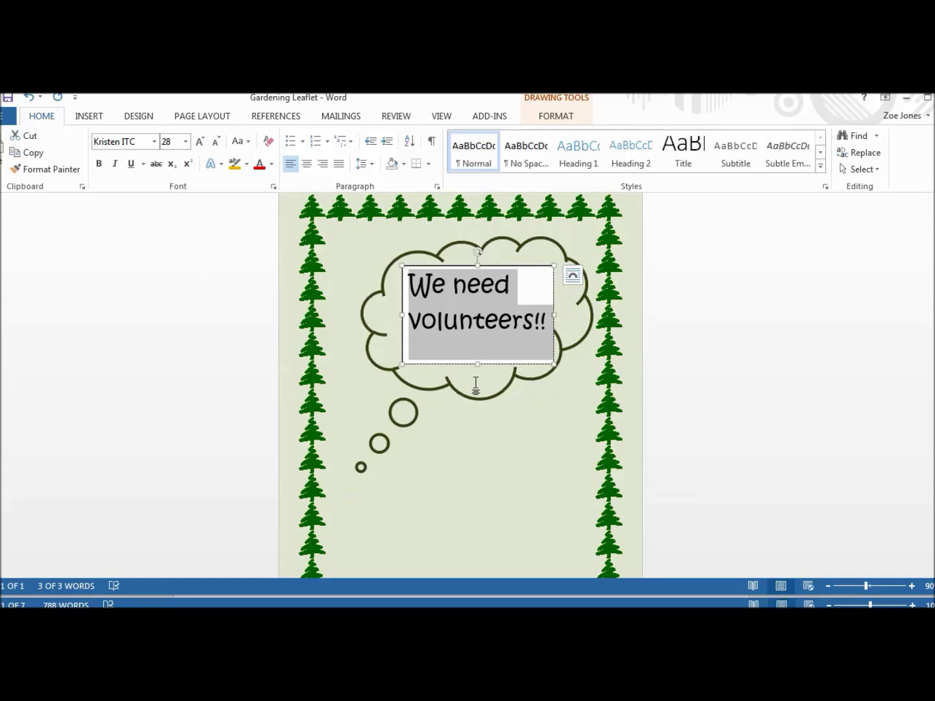
pyautogui.click(534, 266)
pyautogui.rightClick(534, 265)
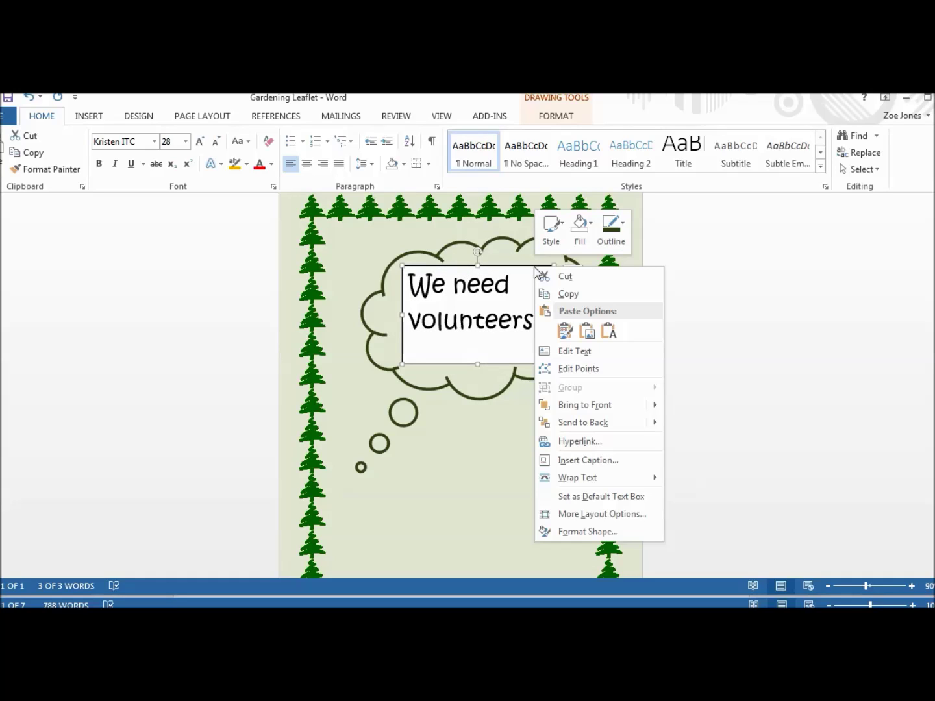
# - Give the message text box No line and No fill so it is invisible on the cloud
pyautogui.click(578, 531)
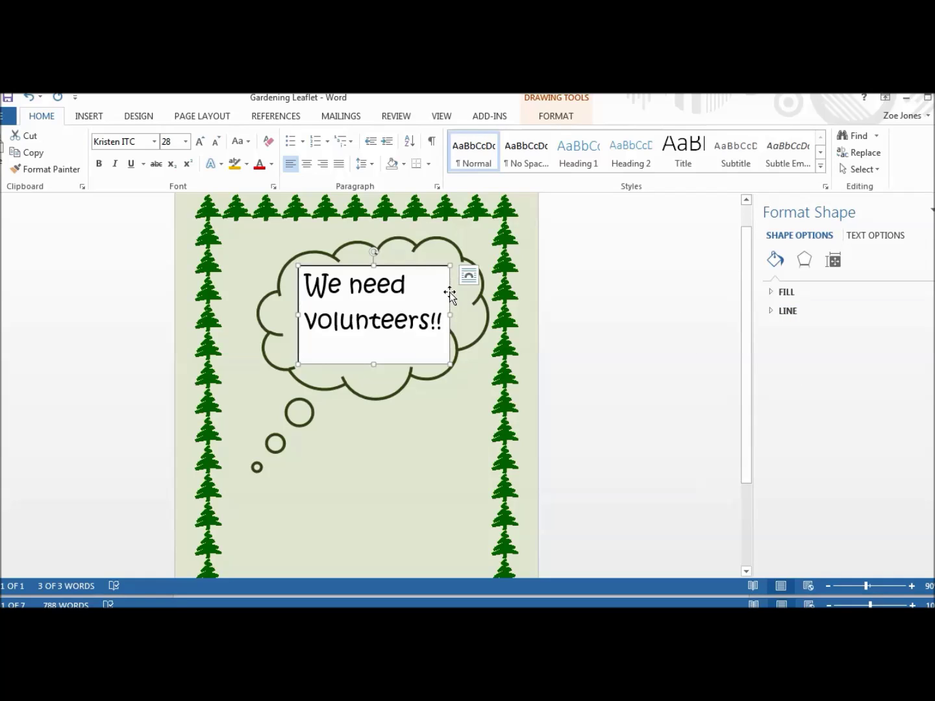
pyautogui.click(799, 311)
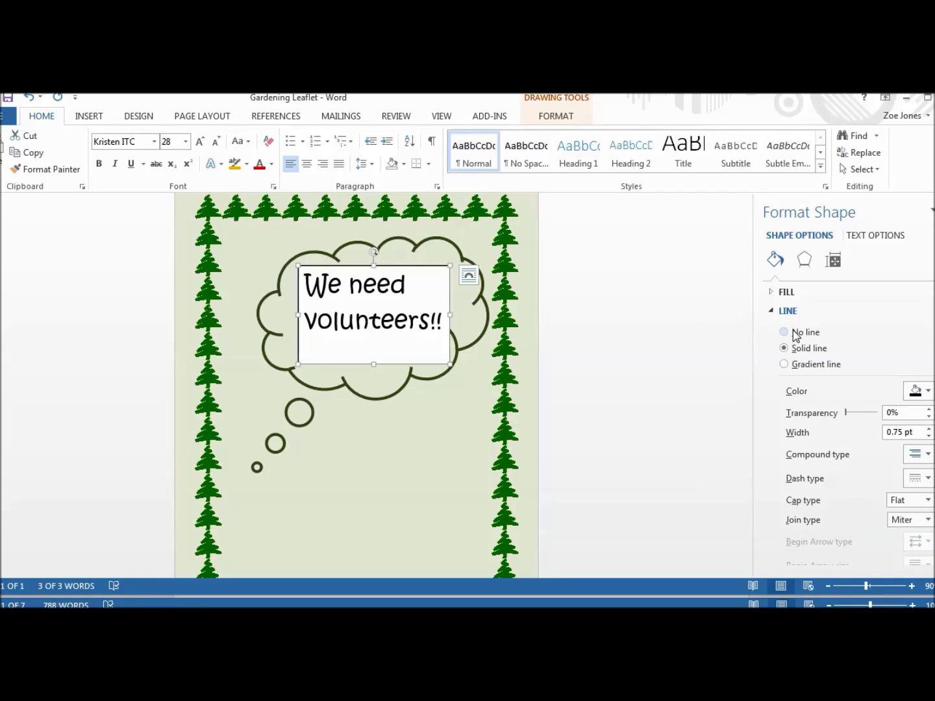
pyautogui.click(784, 333)
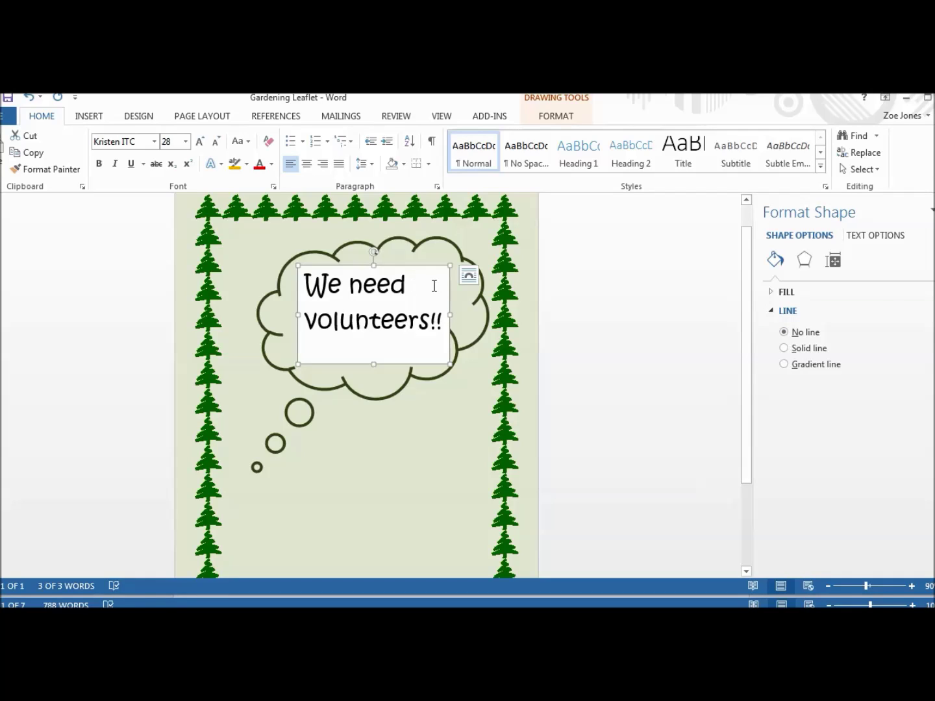
pyautogui.click(774, 293)
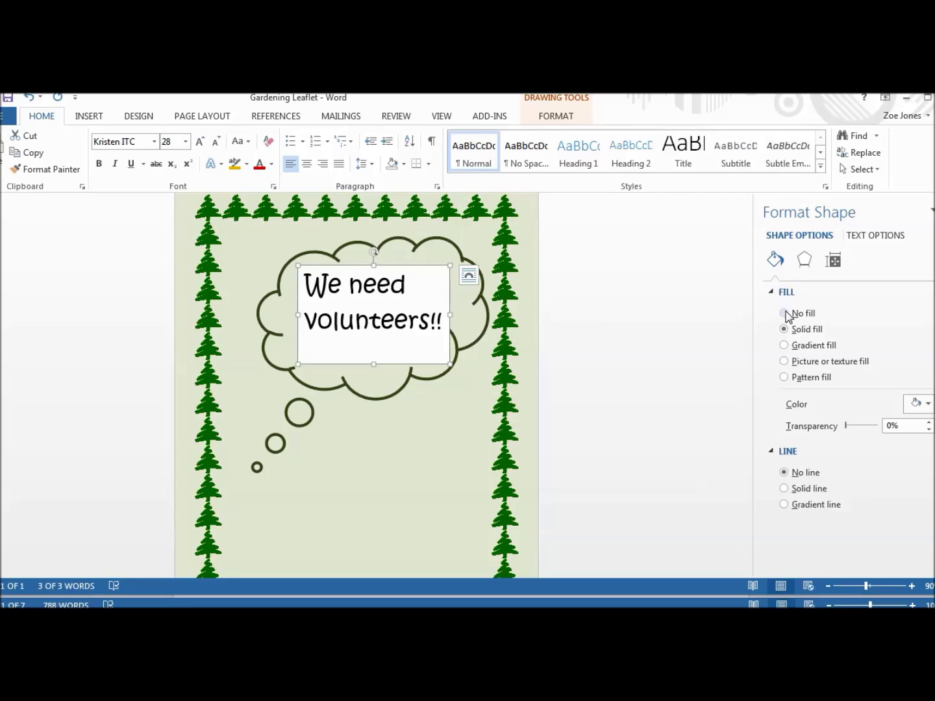
pyautogui.click(784, 314)
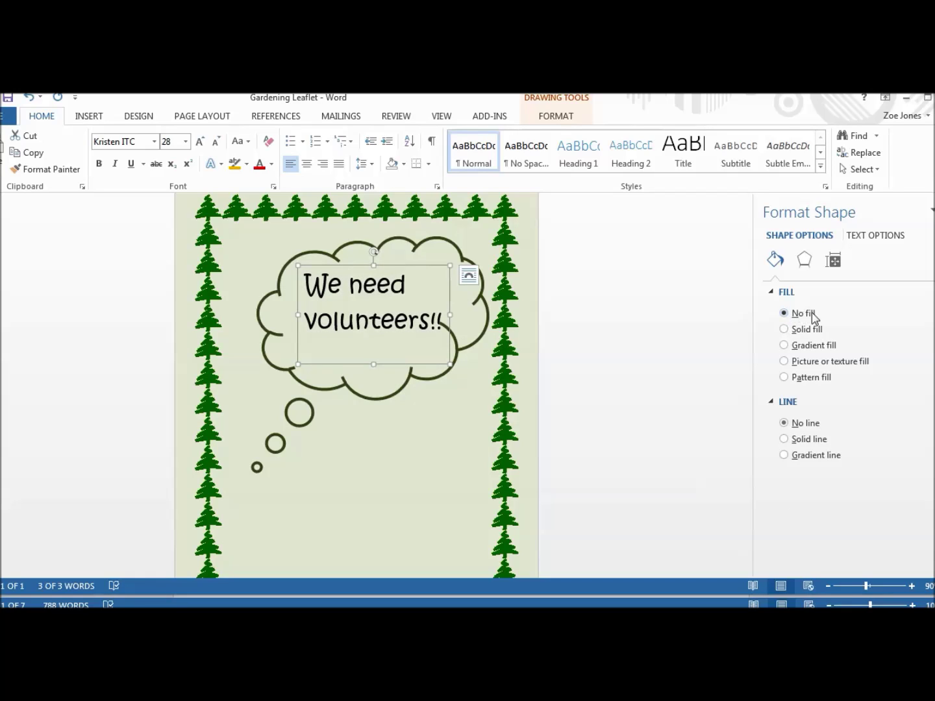
pyautogui.click(397, 497)
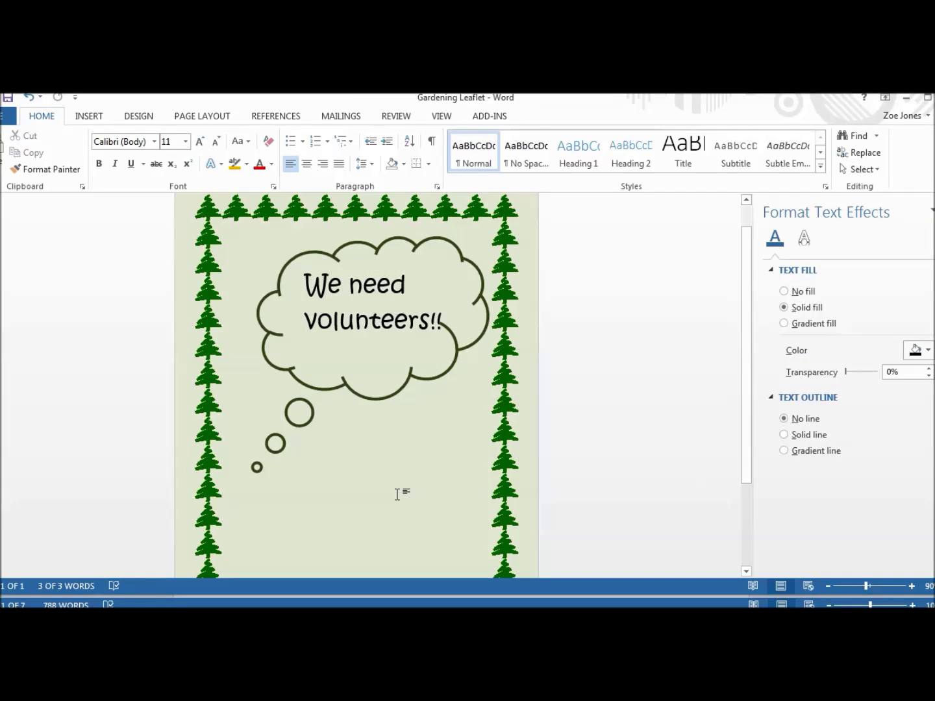
# - Reposition and widen the message text box and enlarge the text to 36 pt
pyautogui.click(417, 278)
pyautogui.moveTo(387, 263); pyautogui.dragTo(376, 260)
pyautogui.moveTo(439, 358); pyautogui.dragTo(286, 276)
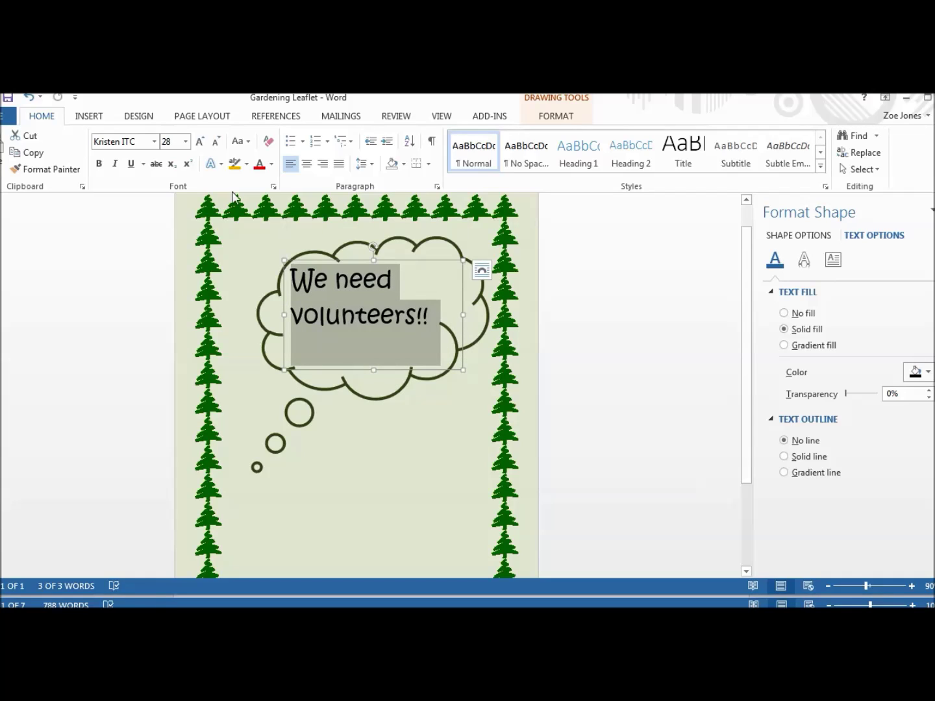
pyautogui.click(186, 141)
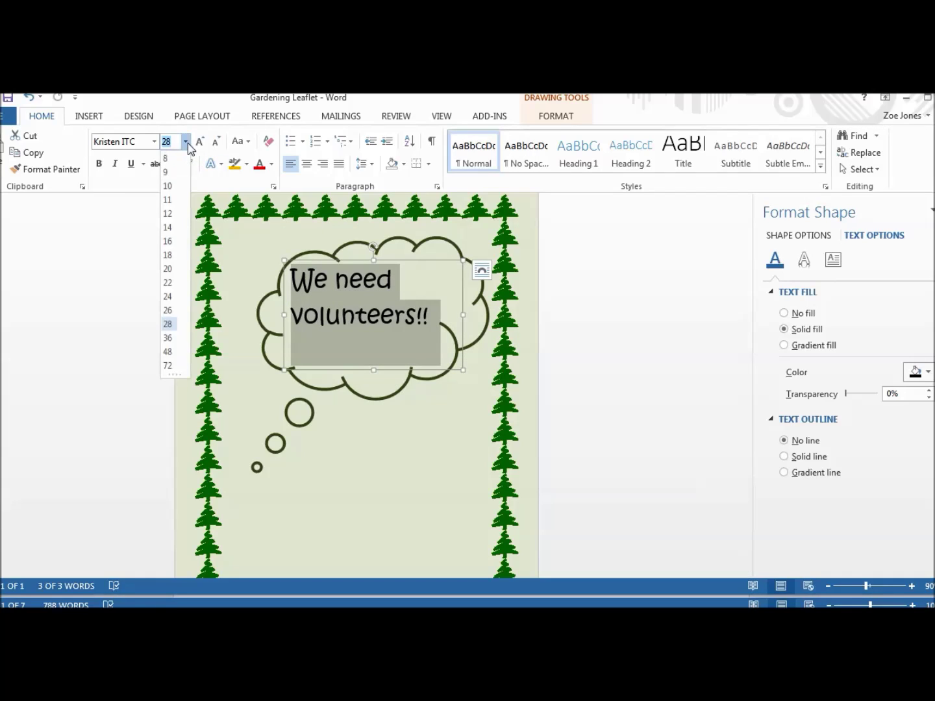
pyautogui.click(168, 338)
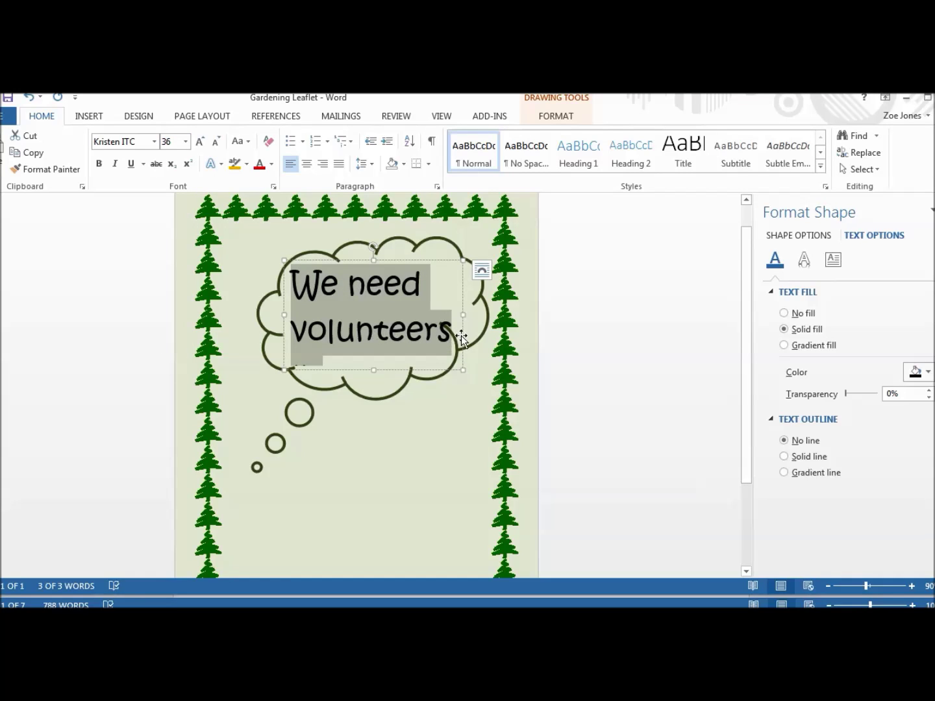
pyautogui.moveTo(463, 314); pyautogui.dragTo(476, 315)
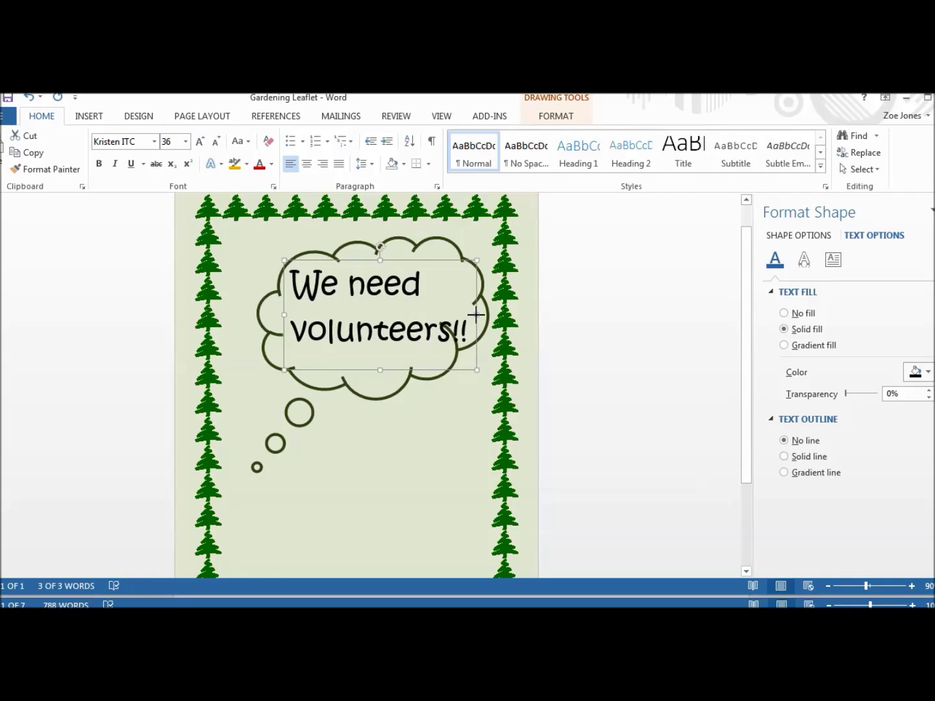
# - Enlarge the thought bubble so it is wider and taller around the message
pyautogui.click(429, 378)
pyautogui.moveTo(488, 398); pyautogui.dragTo(522, 388)
pyautogui.moveTo(521, 235); pyautogui.dragTo(526, 226)
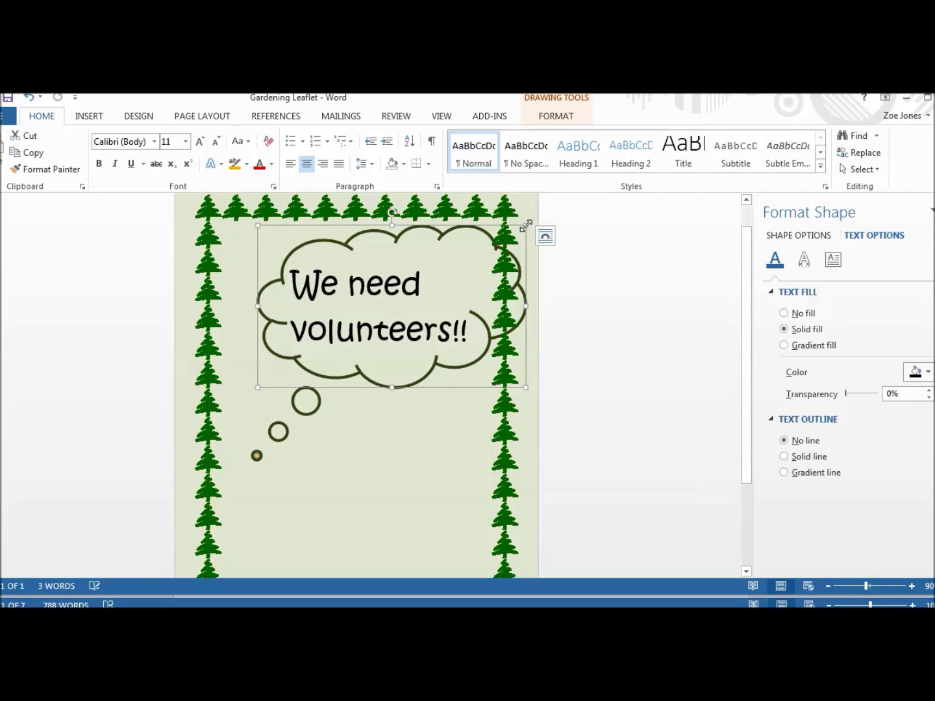
# - Deselect the finished thought bubble and scroll down to the lower part of the page
pyautogui.click(453, 413)
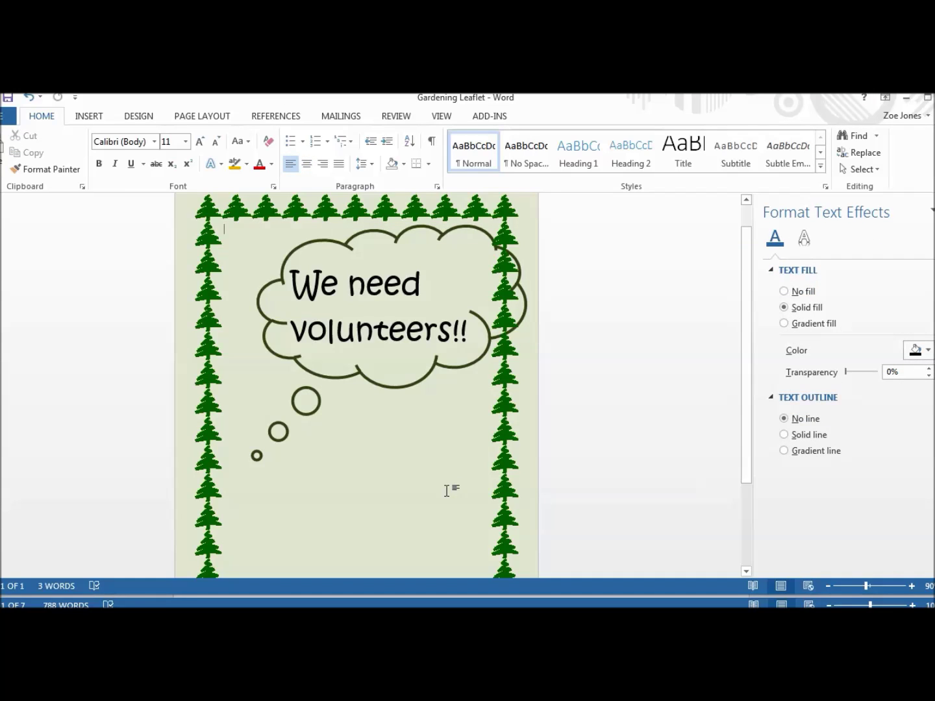
pyautogui.moveTo(745, 328); pyautogui.dragTo(752, 415)
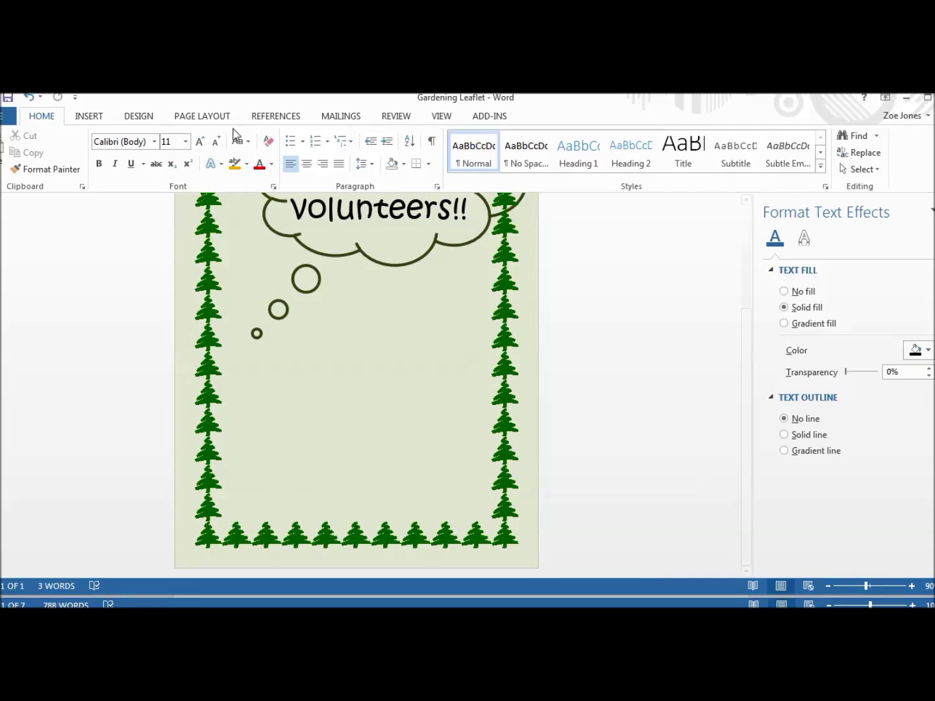
pyautogui.click(91, 118)
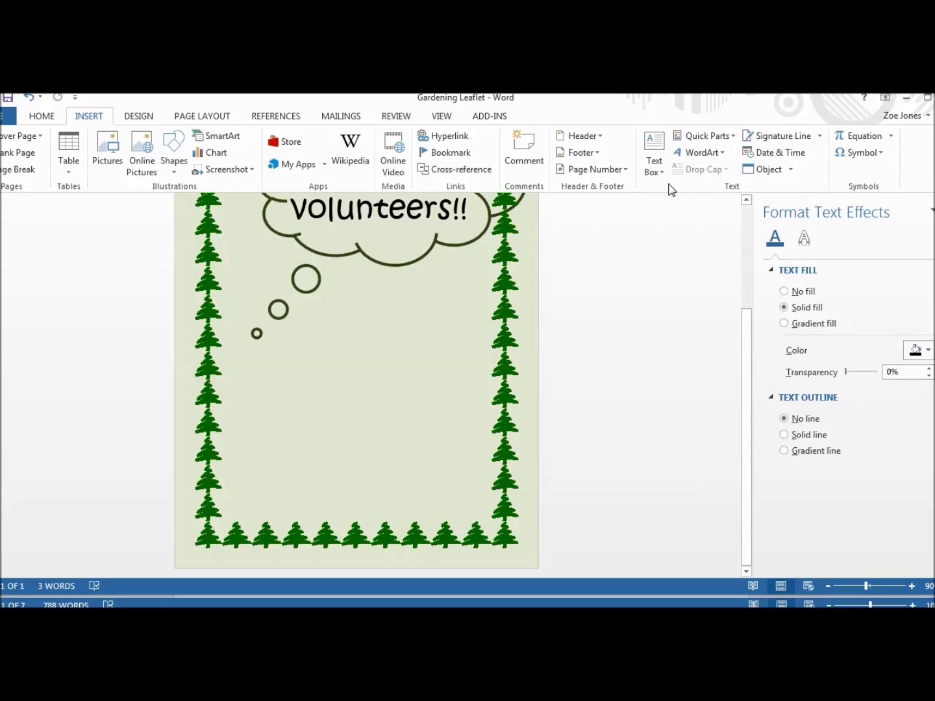
# - Insert a second Simple Text Box below the cloud and enlarge it across the lower page
pyautogui.click(654, 160)
pyautogui.click(700, 284)
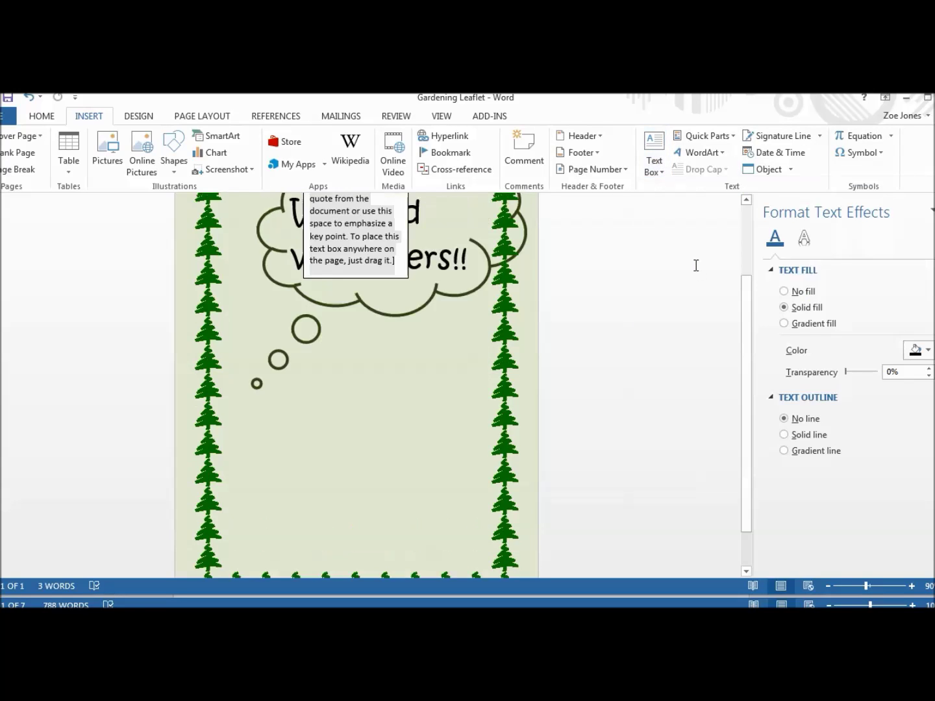
pyautogui.moveTo(365, 209)
pyautogui.mouseDown()
pyautogui.moveTo(344, 384)
pyautogui.moveTo(313, 473)
pyautogui.moveTo(292, 475)
pyautogui.mouseUp()
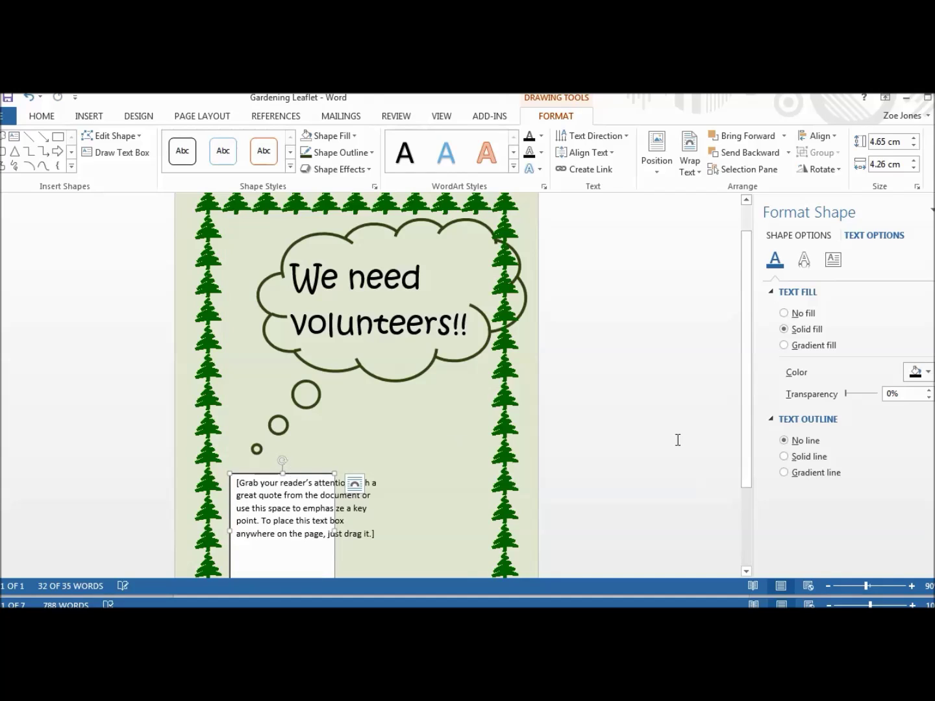
pyautogui.moveTo(746, 349); pyautogui.dragTo(749, 431)
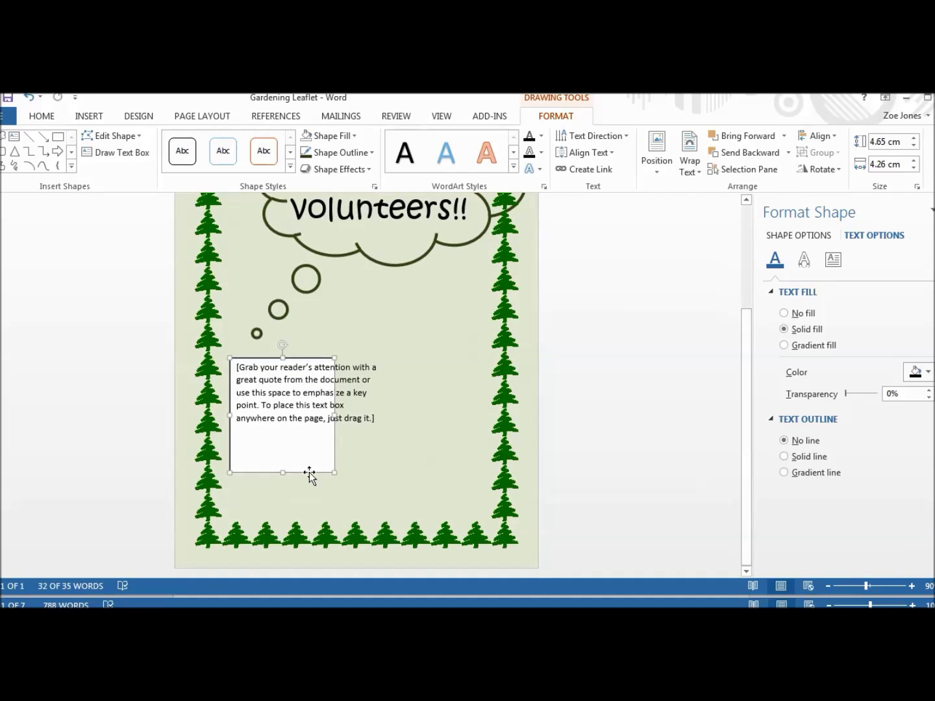
pyautogui.moveTo(334, 473); pyautogui.dragTo(480, 514)
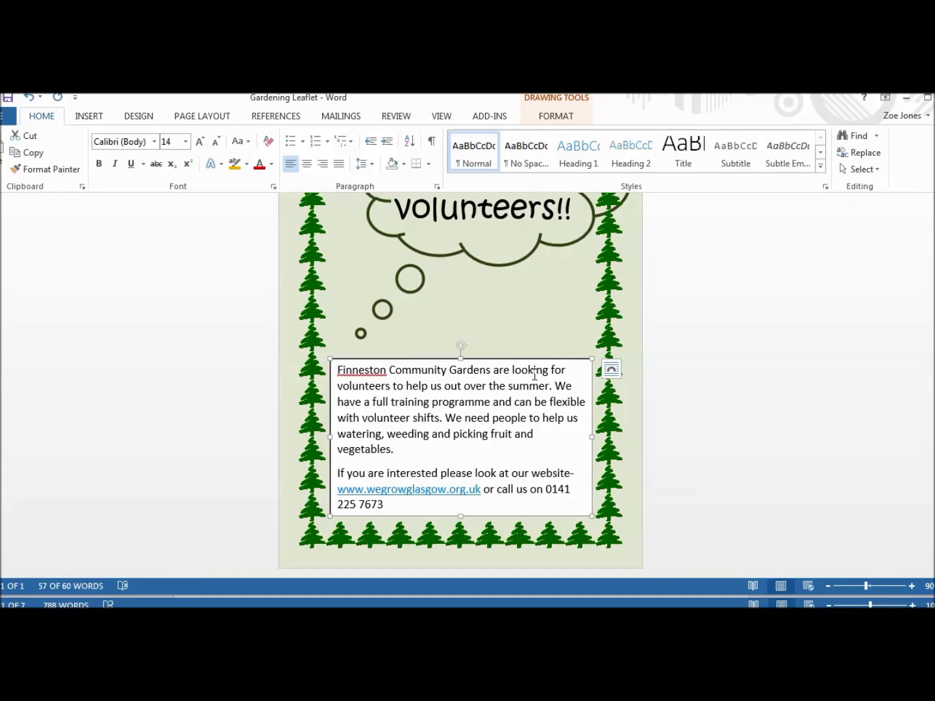
pyautogui.rightClick(534, 357)
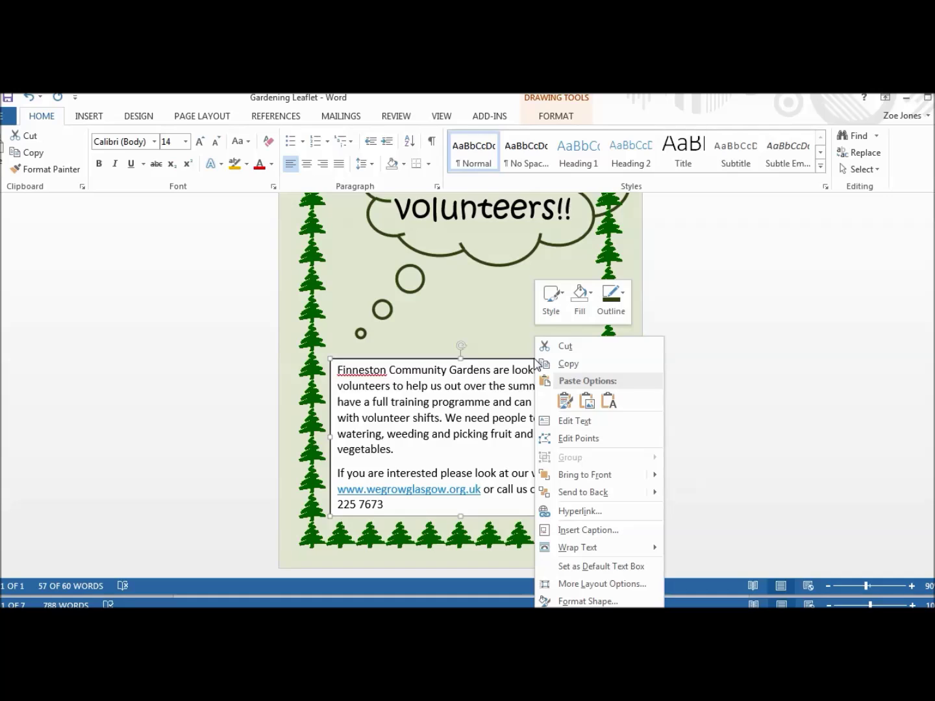
# - Set the details text box to No line with a gradient fill
pyautogui.click(580, 601)
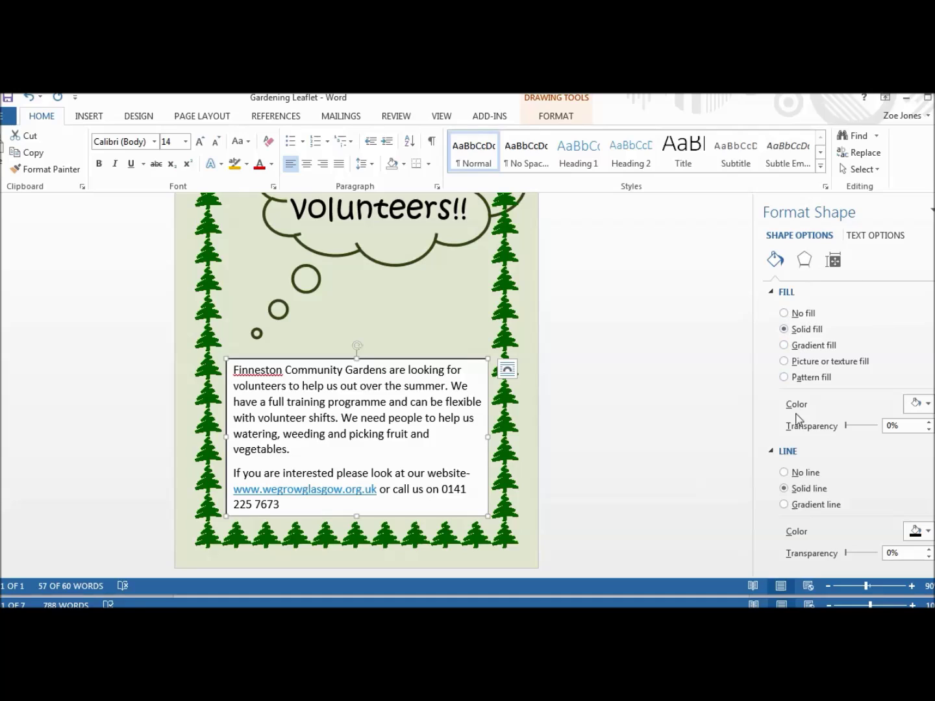
pyautogui.click(784, 474)
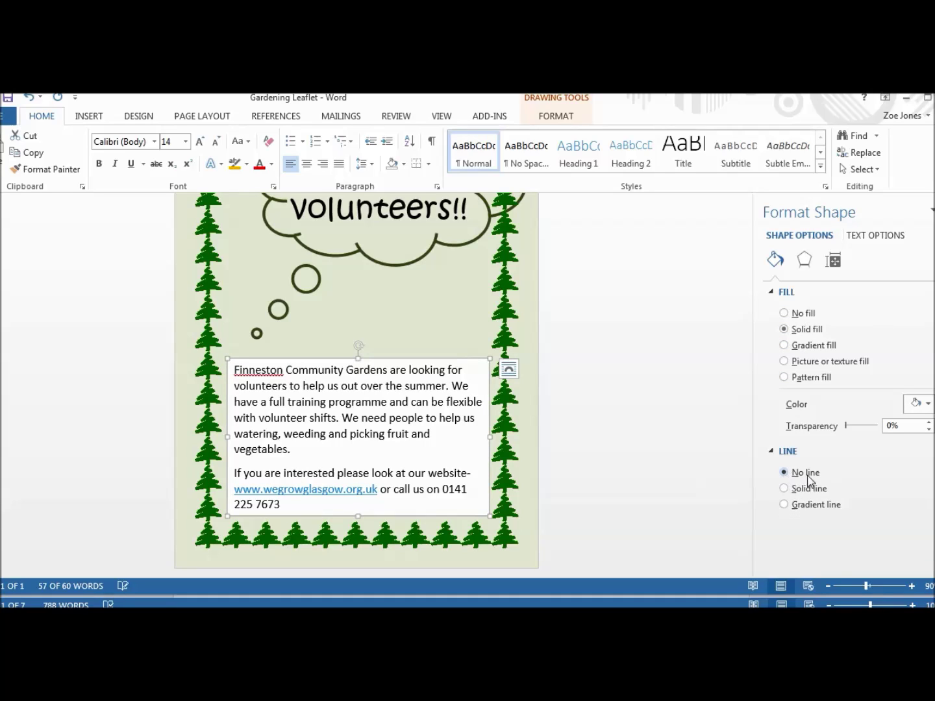
pyautogui.click(784, 347)
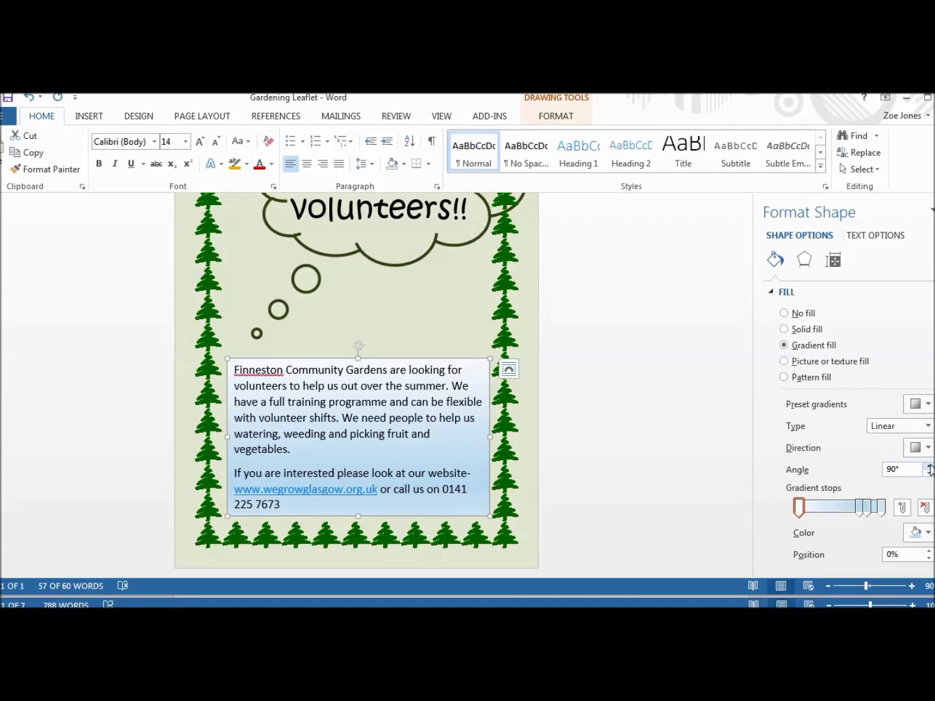
pyautogui.click(928, 405)
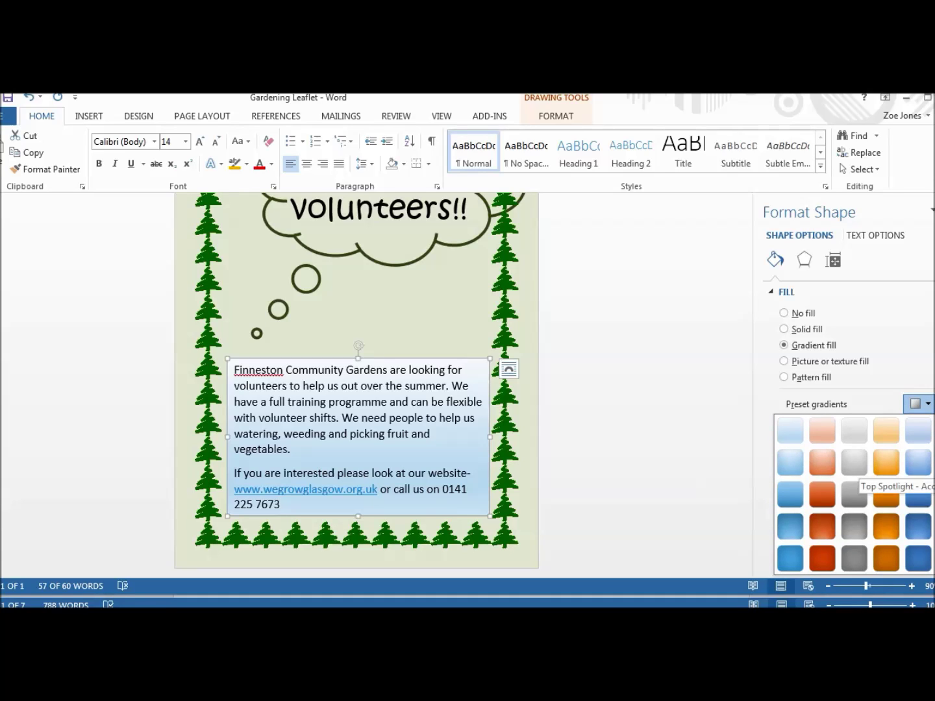
# - Apply the green Top Spotlight preset gradient, keeping the Radial type and direction
pyautogui.click(933, 462)
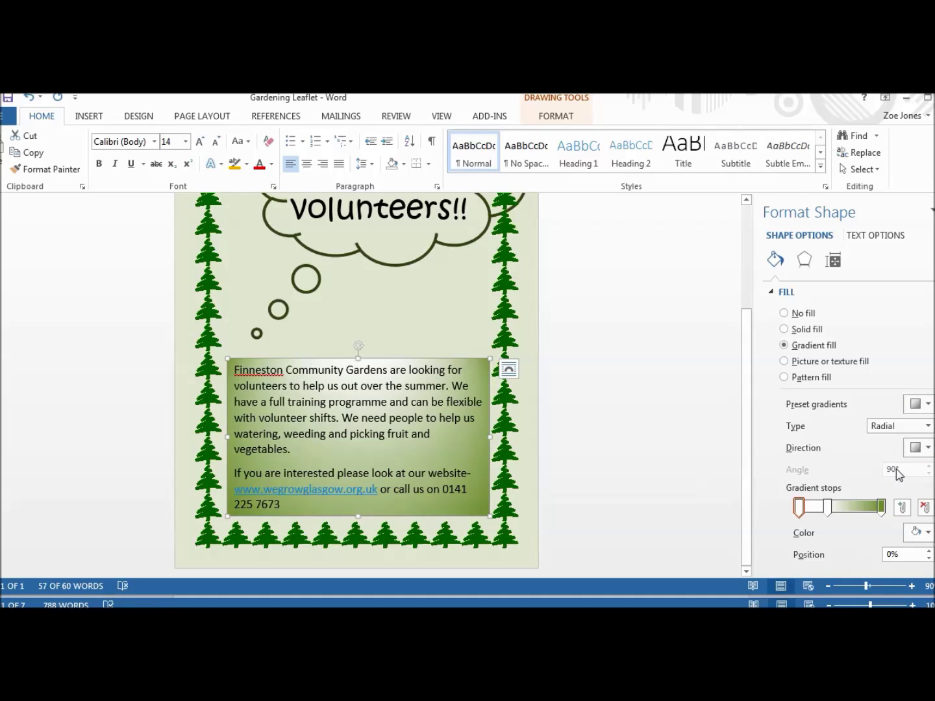
pyautogui.click(928, 426)
pyautogui.click(929, 426)
pyautogui.click(928, 448)
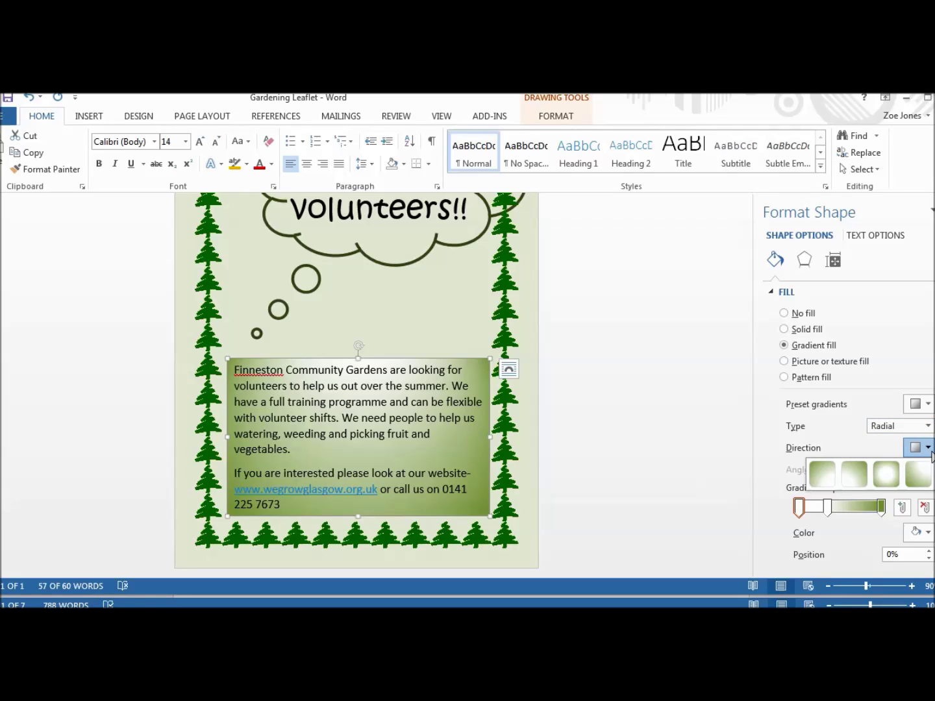
pyautogui.click(929, 449)
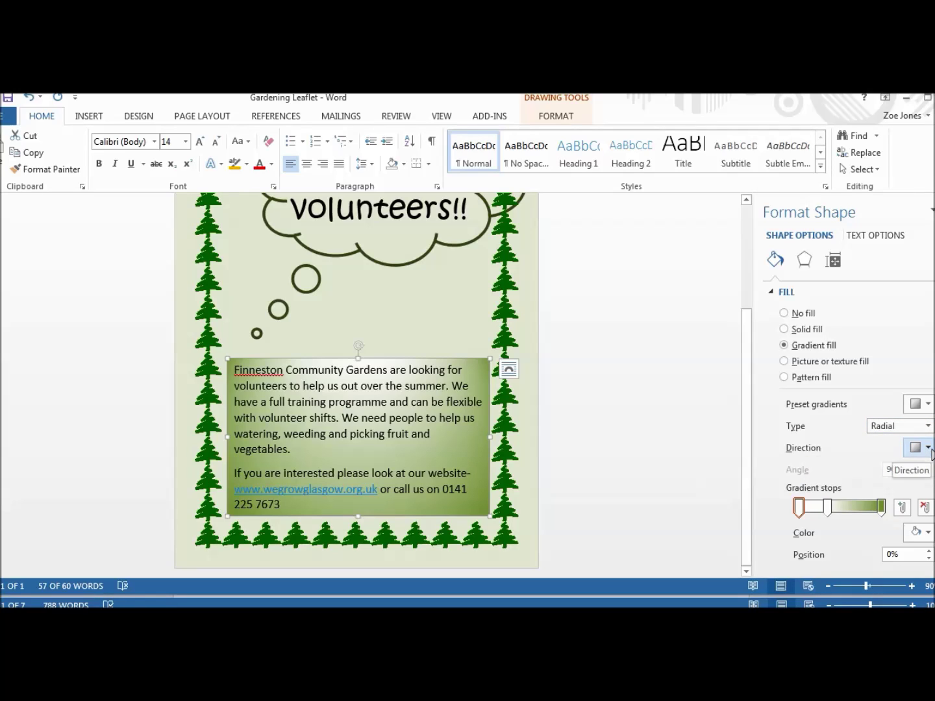
# - Adjust the gradient stops so the pale white centre spreads wider
pyautogui.moveTo(827, 510)
pyautogui.mouseDown()
pyautogui.moveTo(851, 513)
pyautogui.moveTo(803, 511)
pyautogui.moveTo(823, 513)
pyautogui.mouseUp()
pyautogui.click(880, 511)
pyautogui.moveTo(878, 511); pyautogui.dragTo(879, 513)
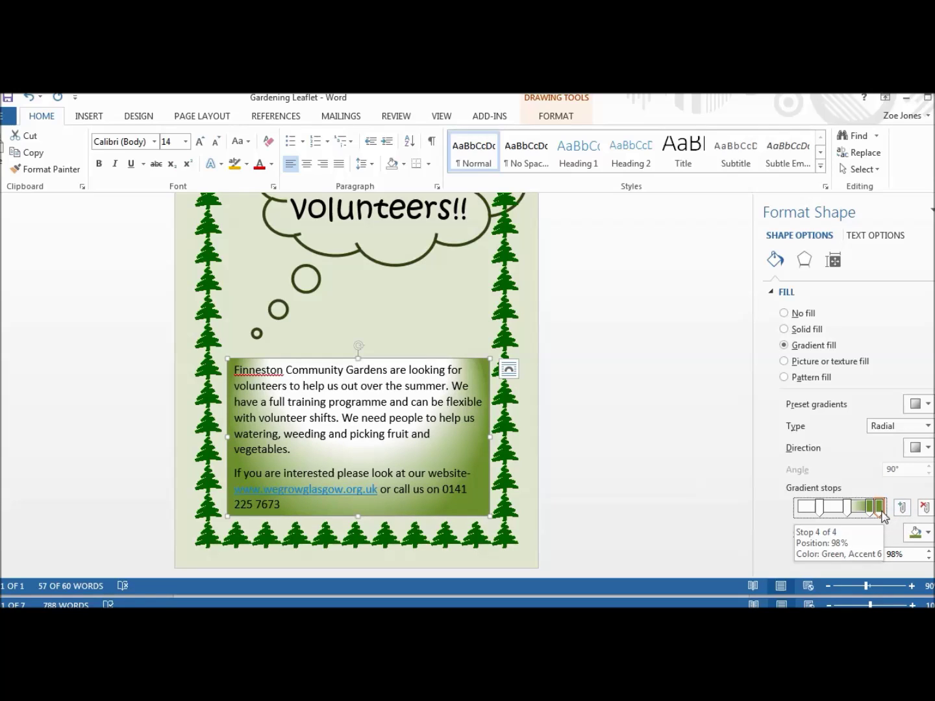
pyautogui.click(928, 533)
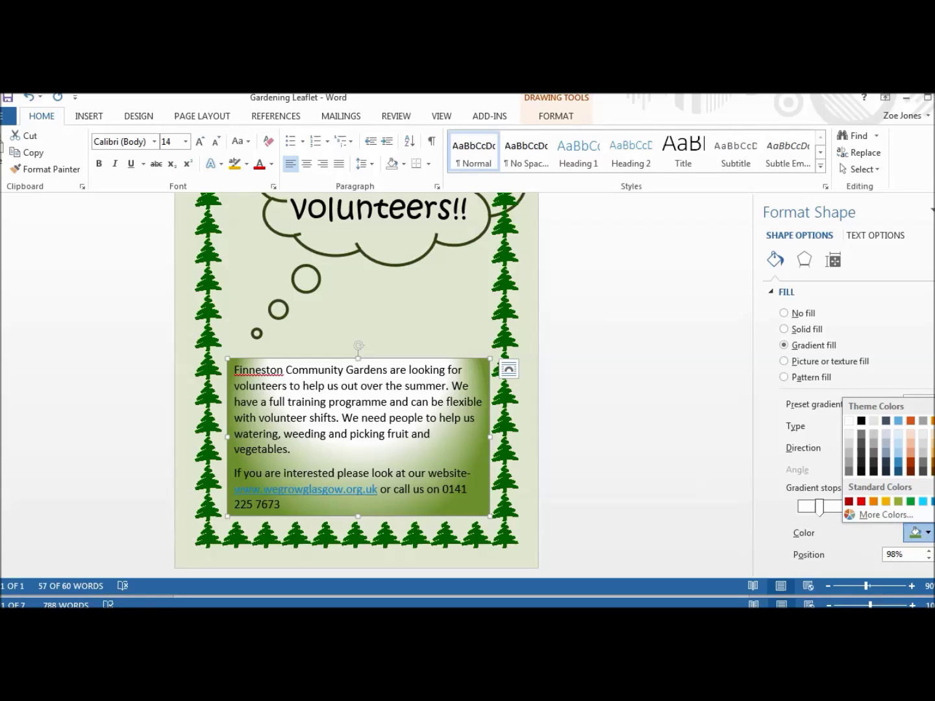
# - Make the outermost gradient stop dark green (-50% brightness at 95%) and move the neighbouring green stop beside it
pyautogui.click(932, 471)
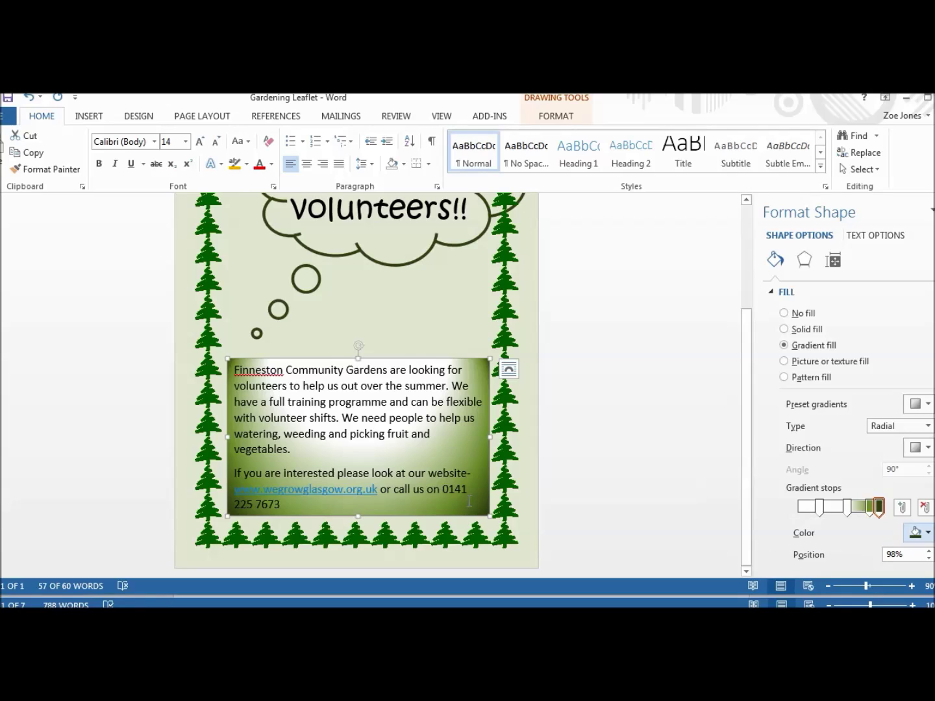
pyautogui.click(869, 511)
pyautogui.moveTo(873, 517); pyautogui.dragTo(878, 514)
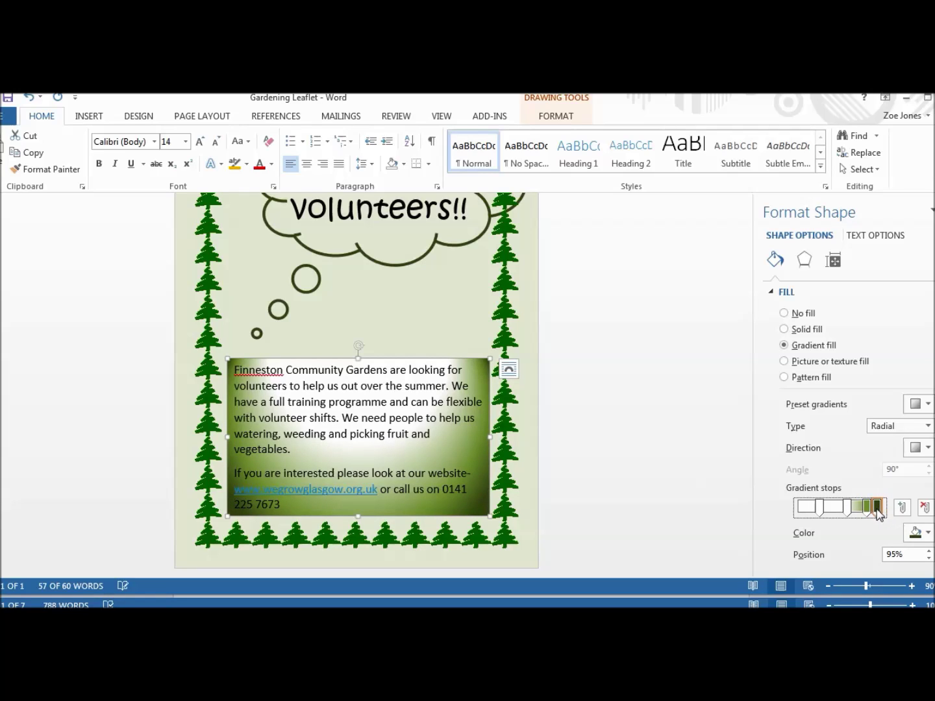
pyautogui.scroll(-5, 844, 422)
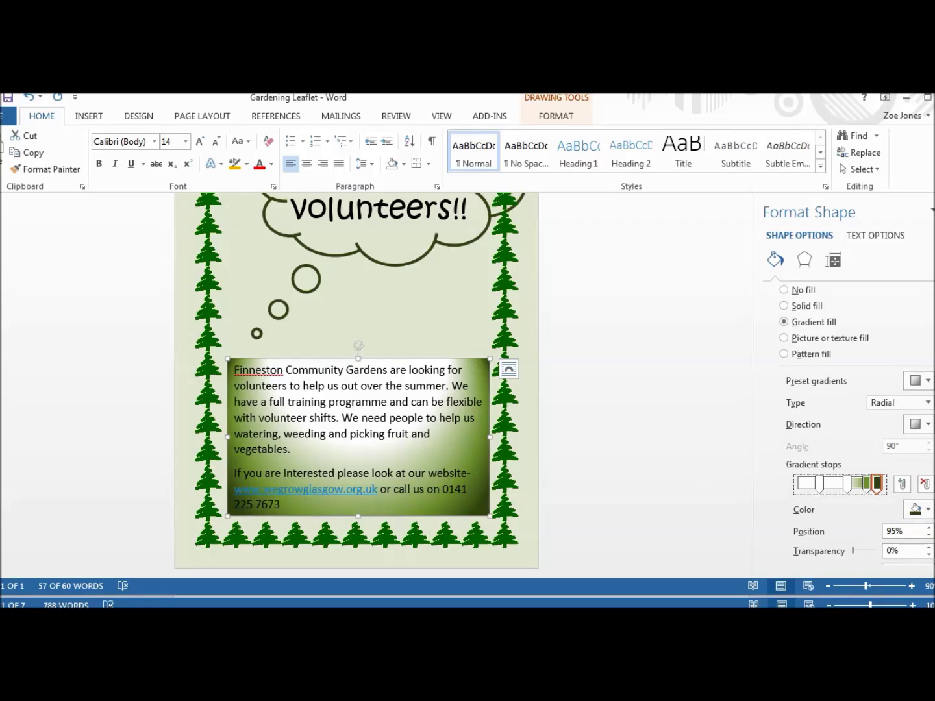
pyautogui.scroll(-2, 844, 422)
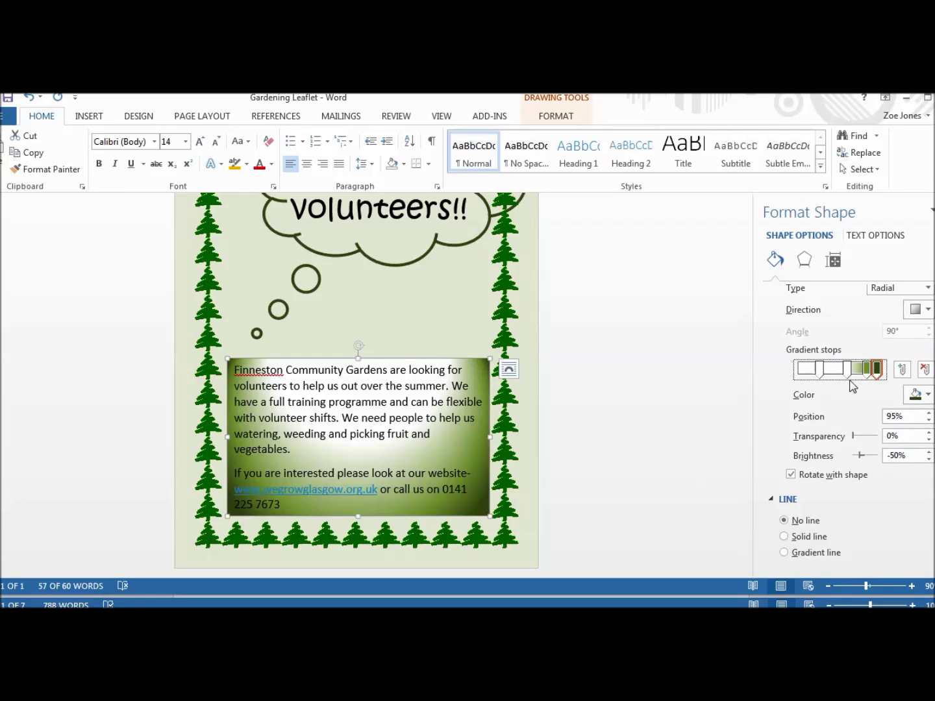
pyautogui.click(426, 301)
pyautogui.scroll(3, 425, 302)
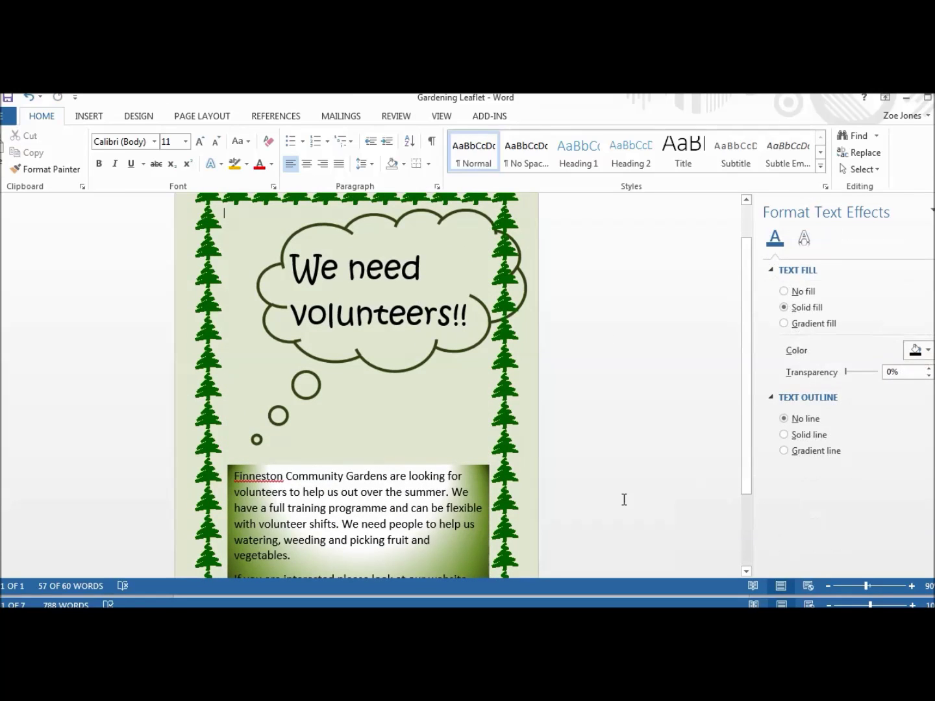
# - Zoom out to 60% and shorten the thought bubble's trailing circles toward the cloud
pyautogui.click(829, 586)
pyautogui.click(829, 587)
pyautogui.click(829, 587)
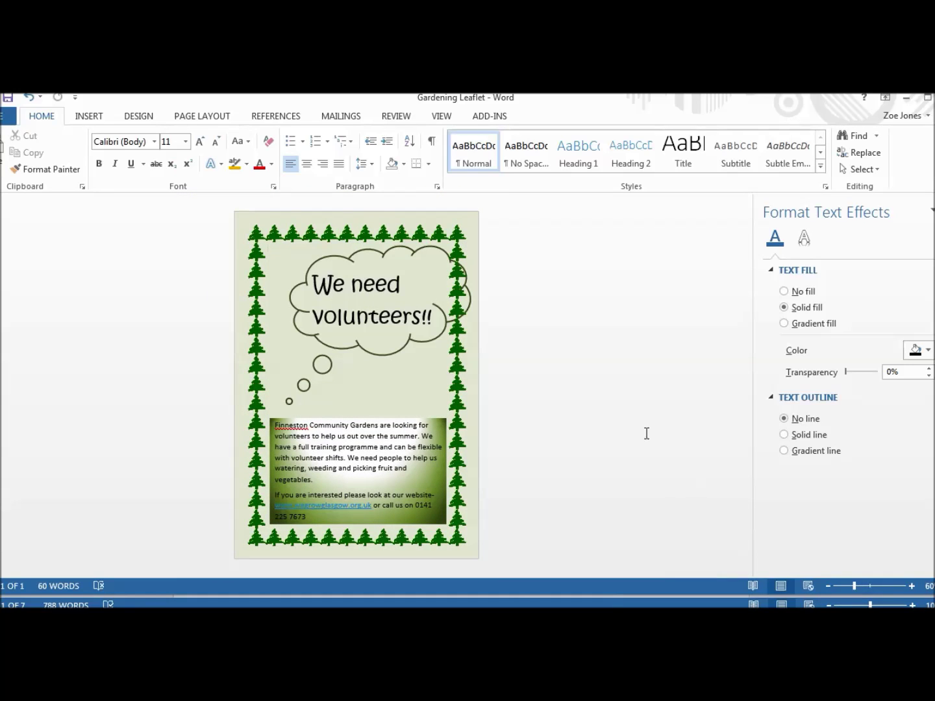
pyautogui.click(305, 384)
pyautogui.moveTo(290, 402); pyautogui.dragTo(357, 402)
pyautogui.click(338, 439)
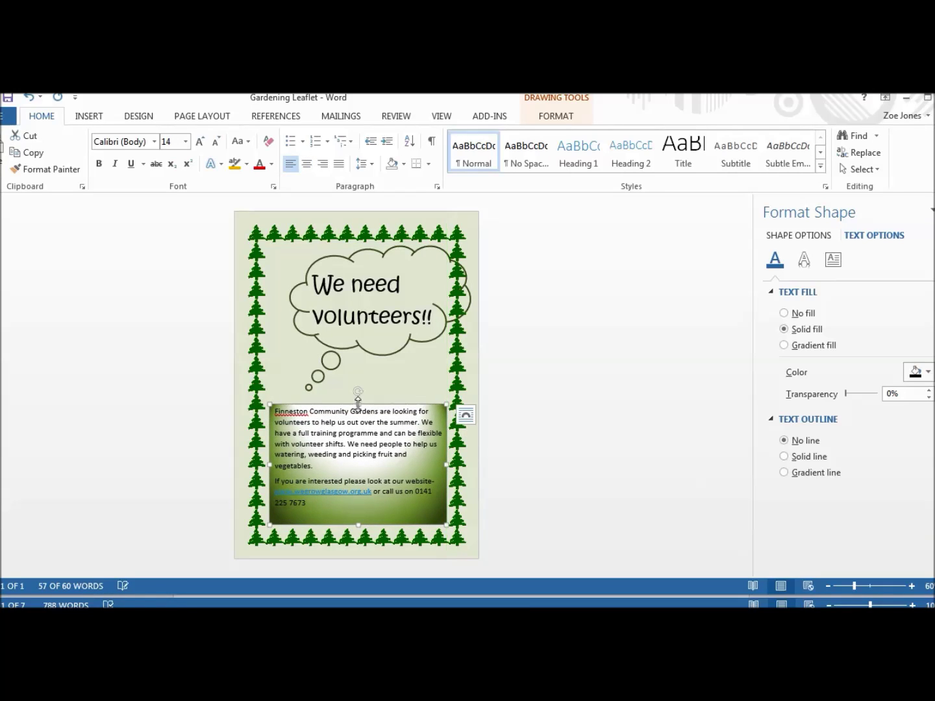
# - Narrow the details text box to about 7.21 × 9.15 cm and nudge it slightly right
pyautogui.moveTo(271, 464); pyautogui.dragTo(278, 465)
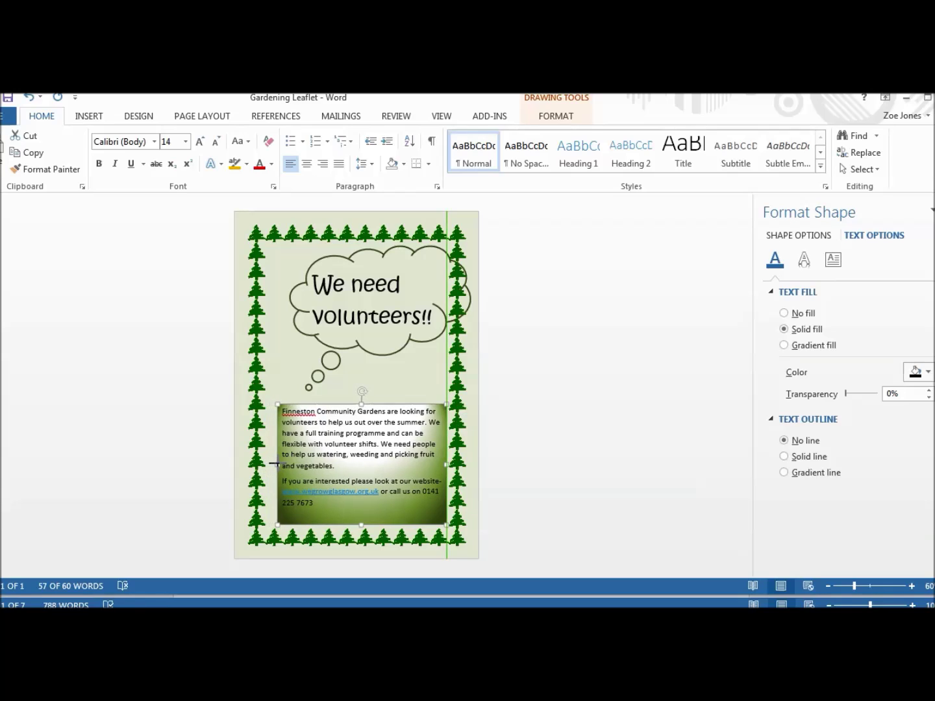
pyautogui.moveTo(447, 465); pyautogui.dragTo(430, 464)
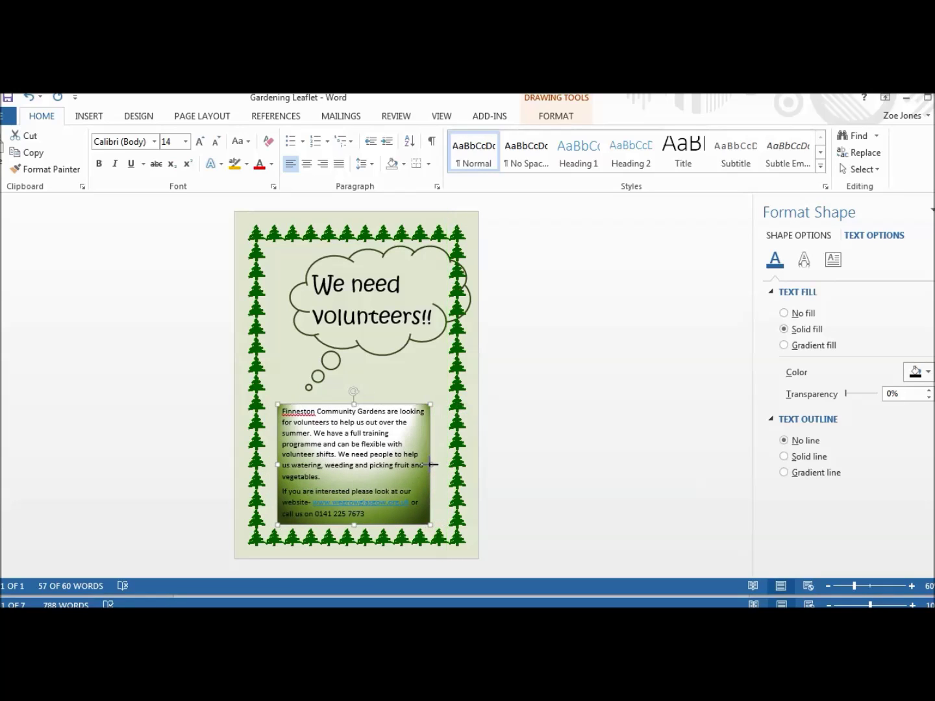
pyautogui.moveTo(397, 402); pyautogui.dragTo(404, 405)
pyautogui.click(409, 387)
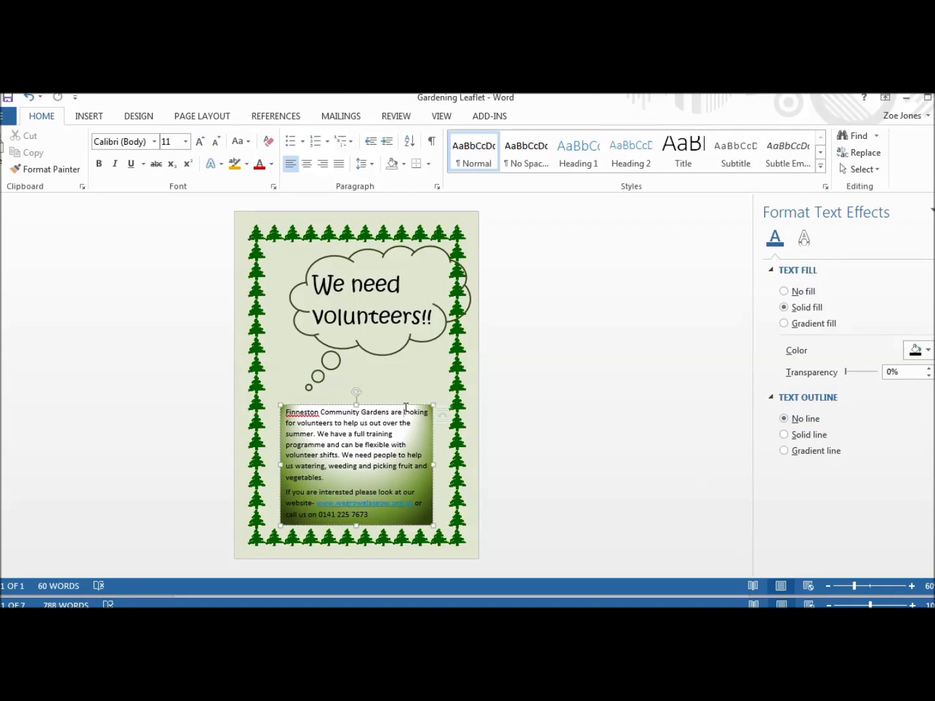
# - Reselect the details text box to bring up its shape formatting tools
pyautogui.click(407, 405)
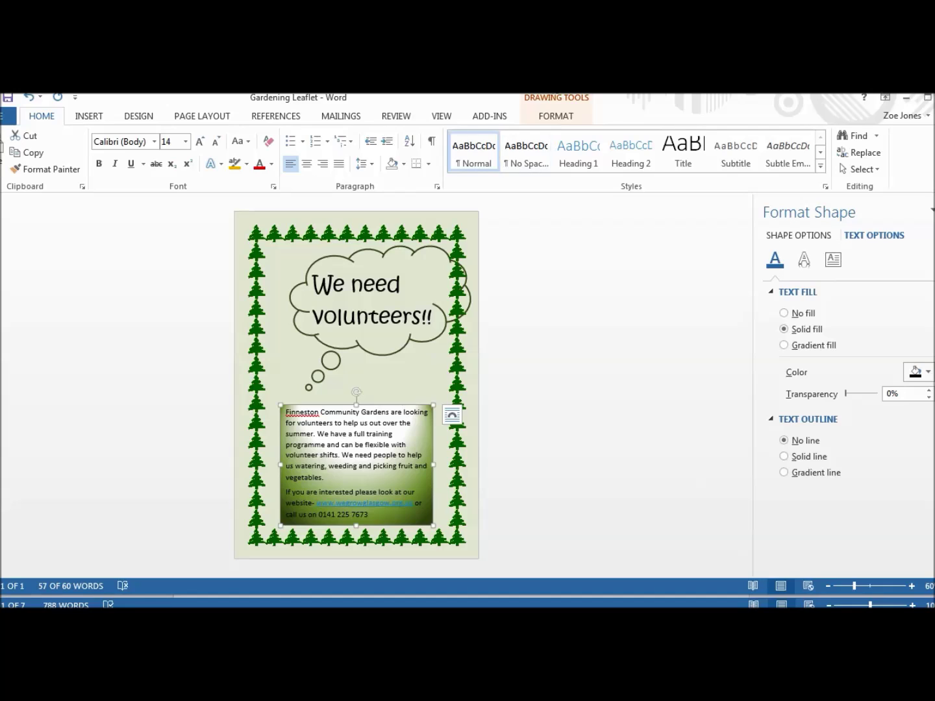
pyautogui.moveTo(553, 100)
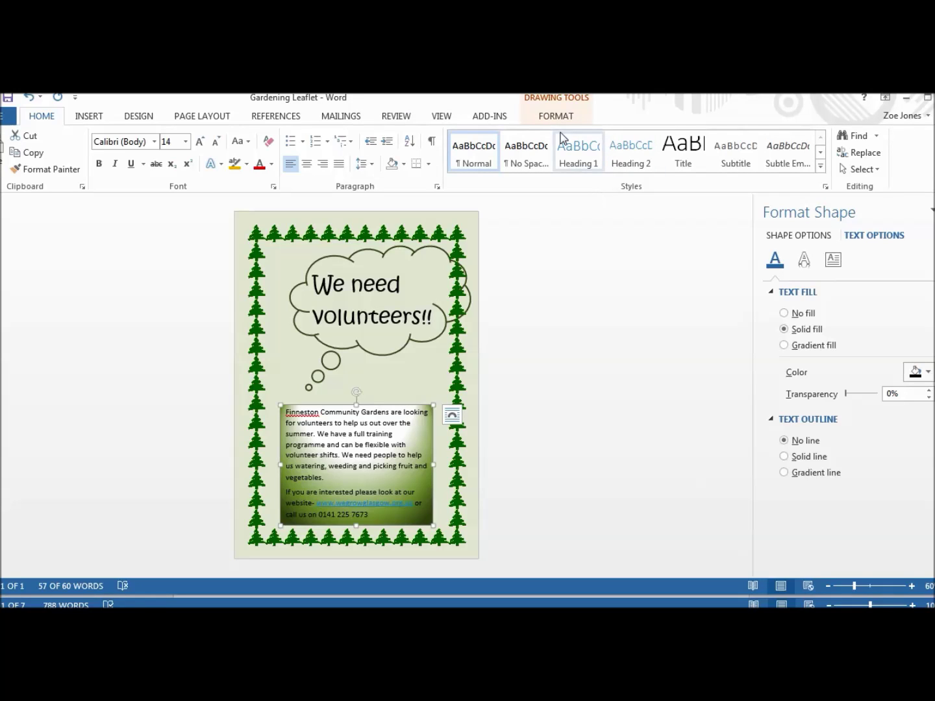
pyautogui.click(562, 107)
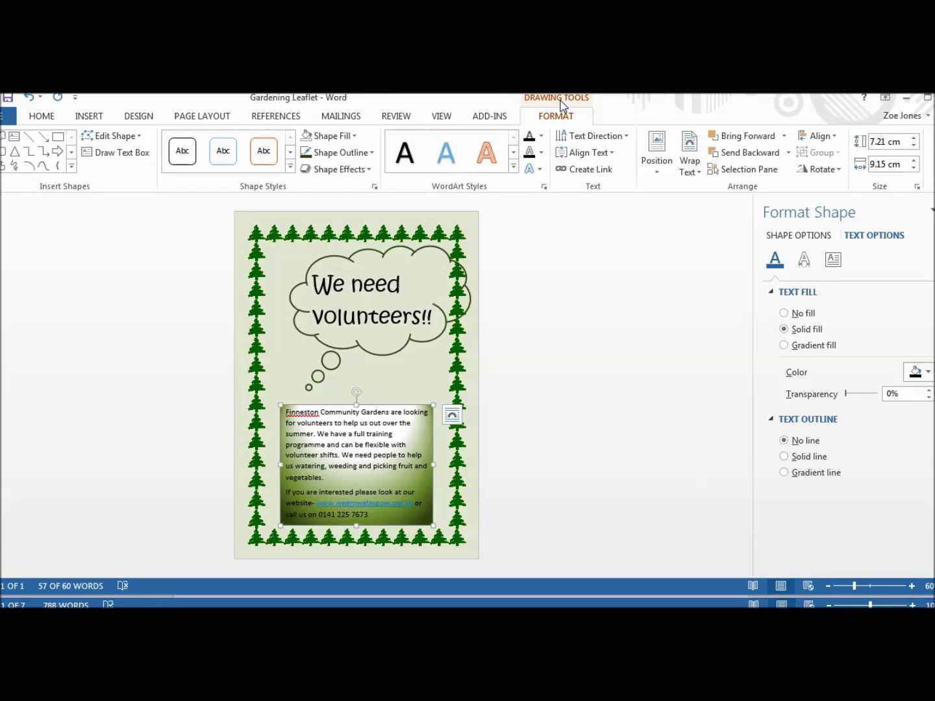
# - Give the details text box a 5 Point soft edge effect, then deselect it
pyautogui.click(365, 170)
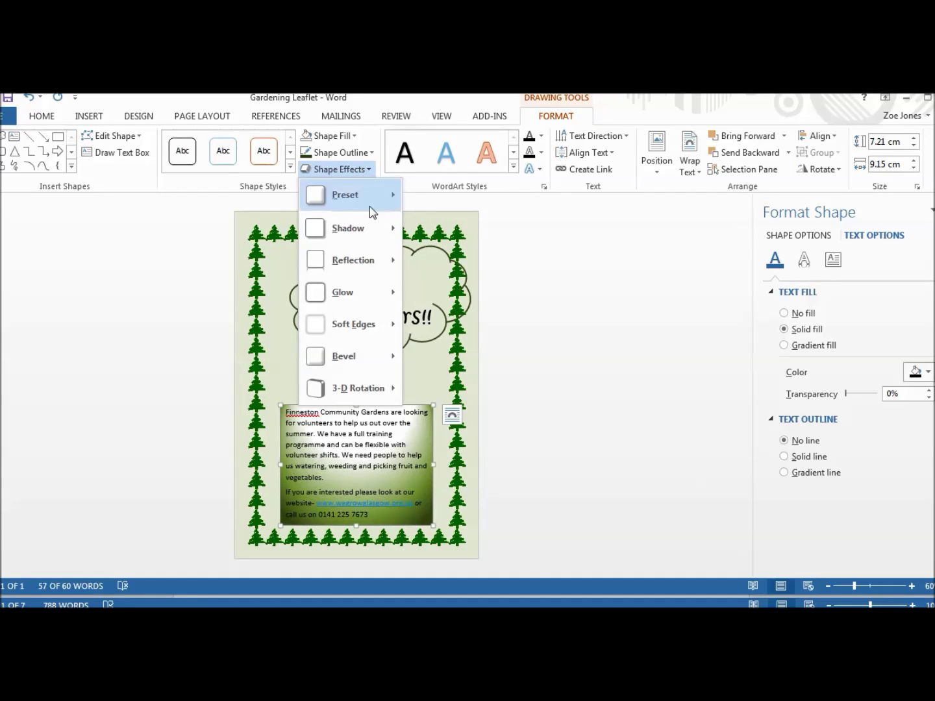
pyautogui.moveTo(379, 243)
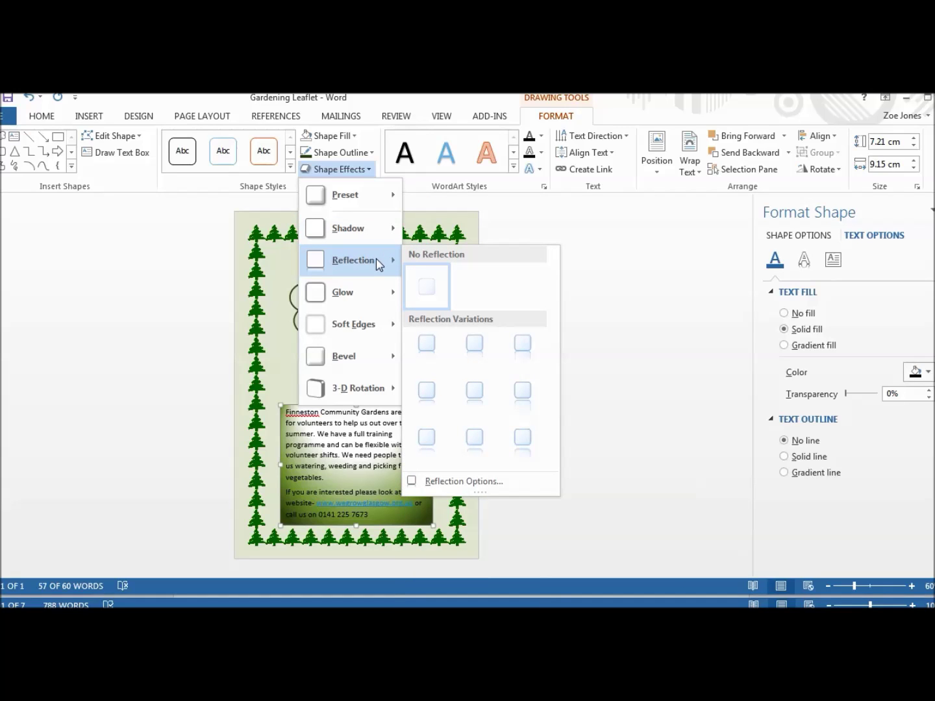
pyautogui.moveTo(382, 296)
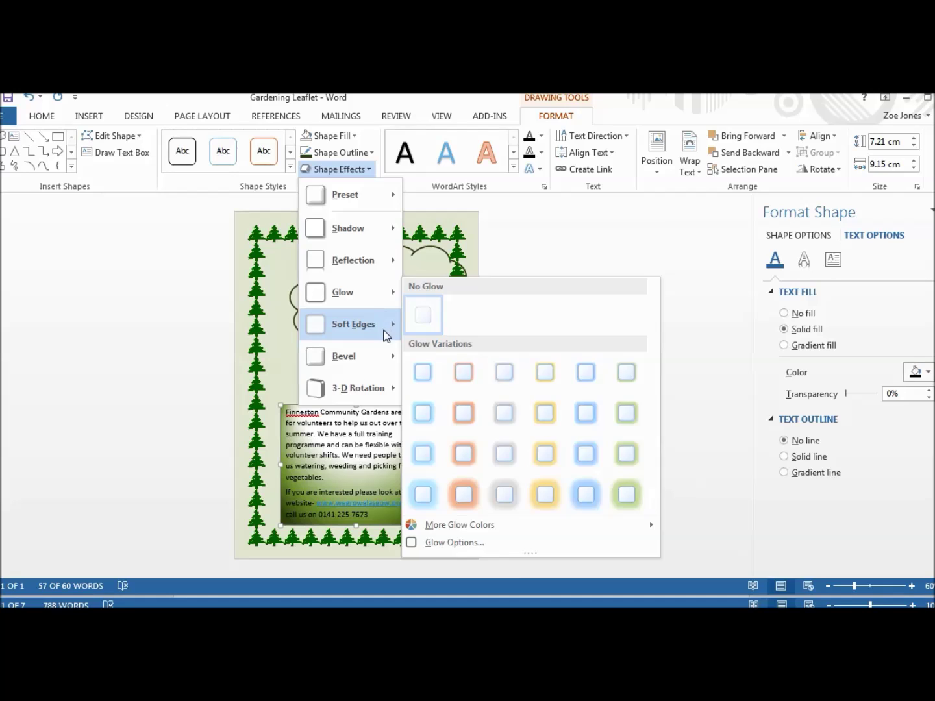
pyautogui.moveTo(385, 335)
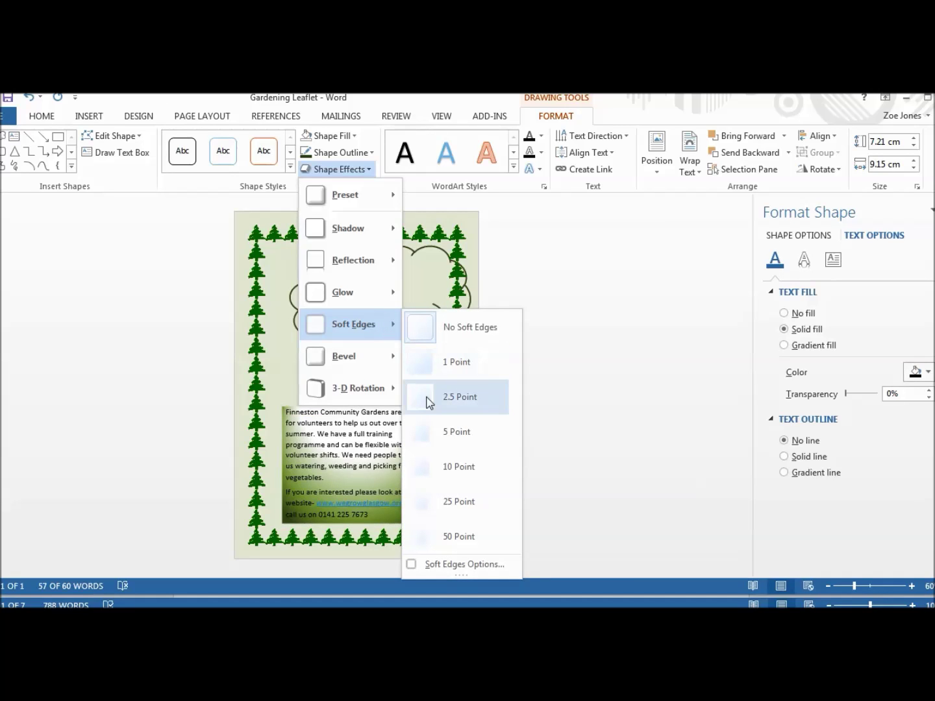
pyautogui.click(428, 444)
pyautogui.click(548, 403)
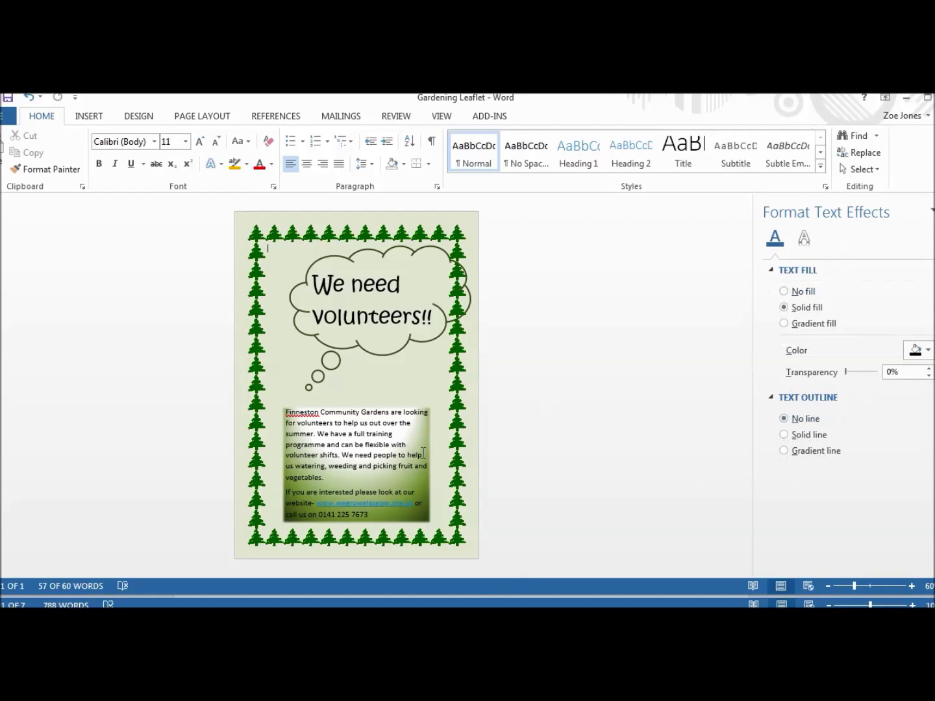